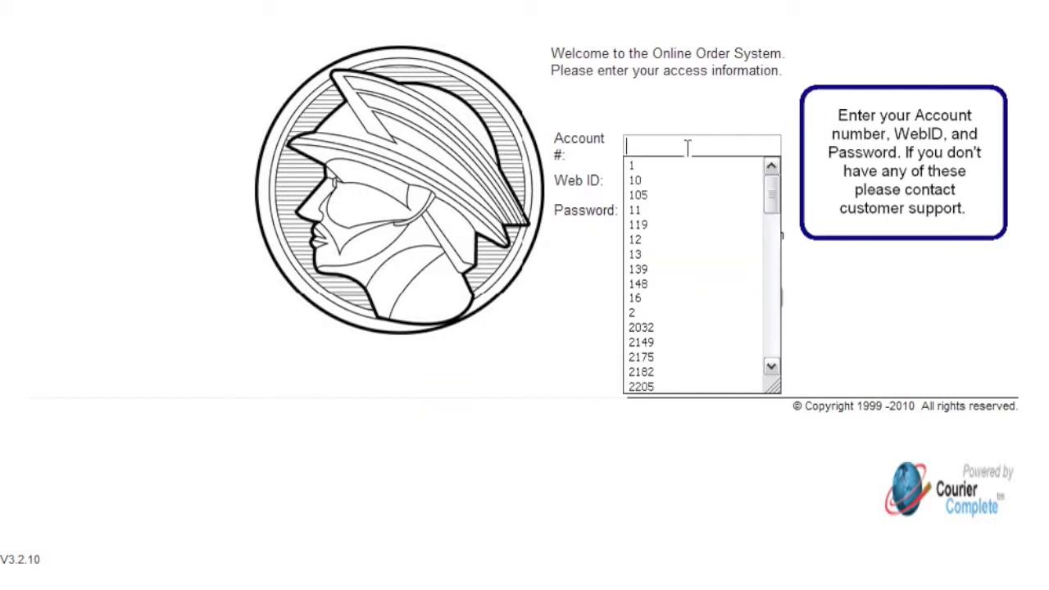
Sign in with the account number, Web ID and password to reach the New Order form.
type("6")
key("Tab")
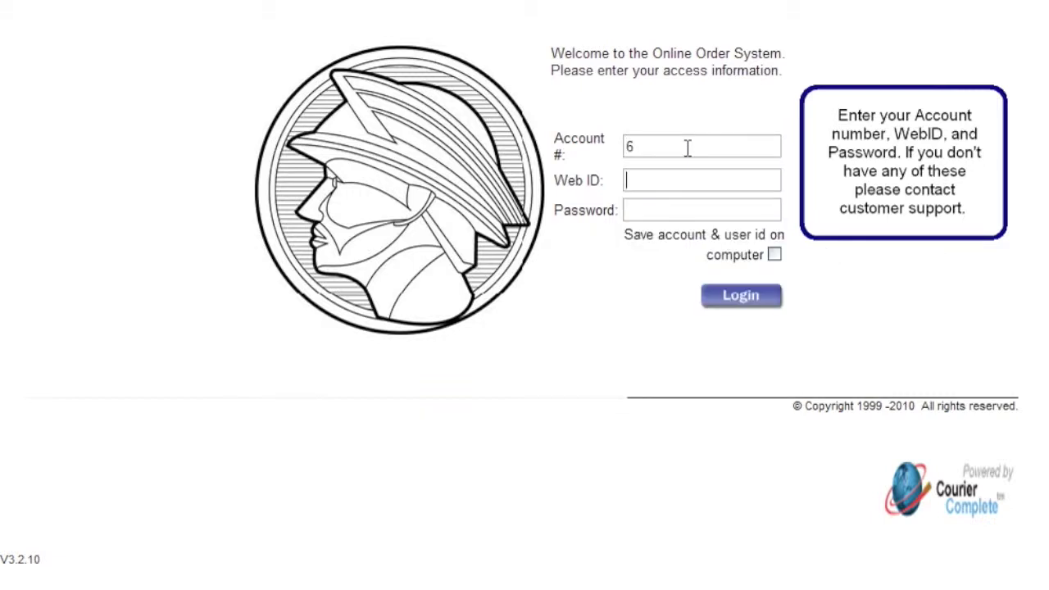
type("mercadmi")
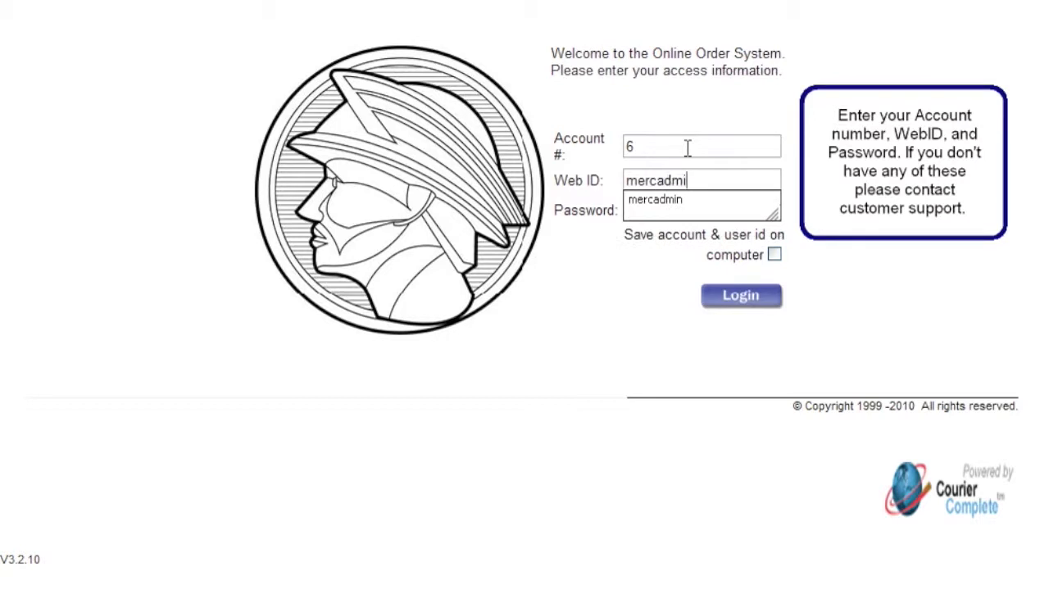
type("n••••••")
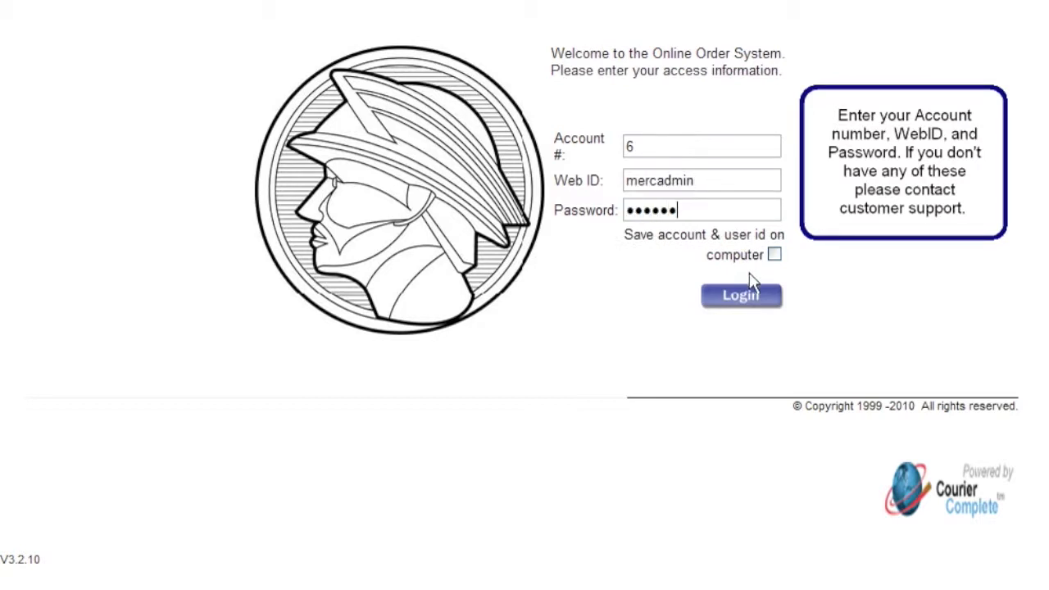
left_click(742, 297)
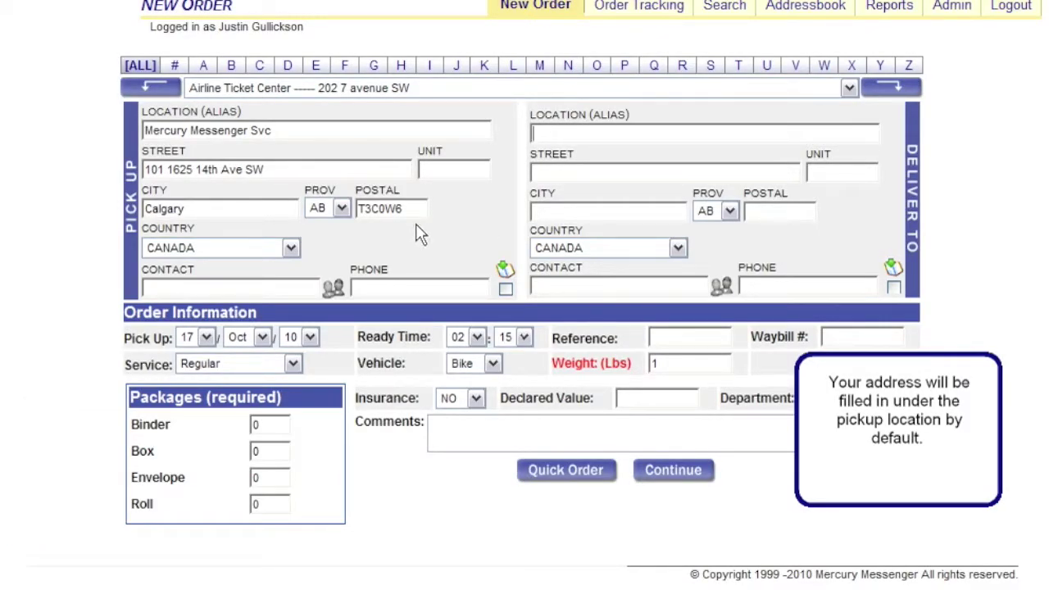
Fill the Deliver To fields from the address book with First Calgary Savings in Calgary.
left_click(848, 88)
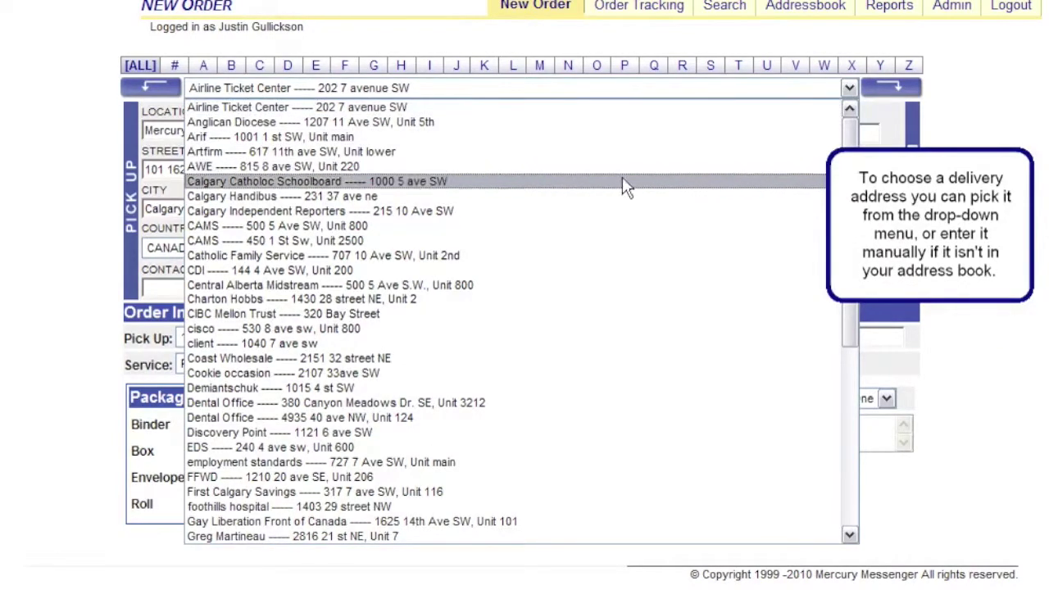
left_click(401, 491)
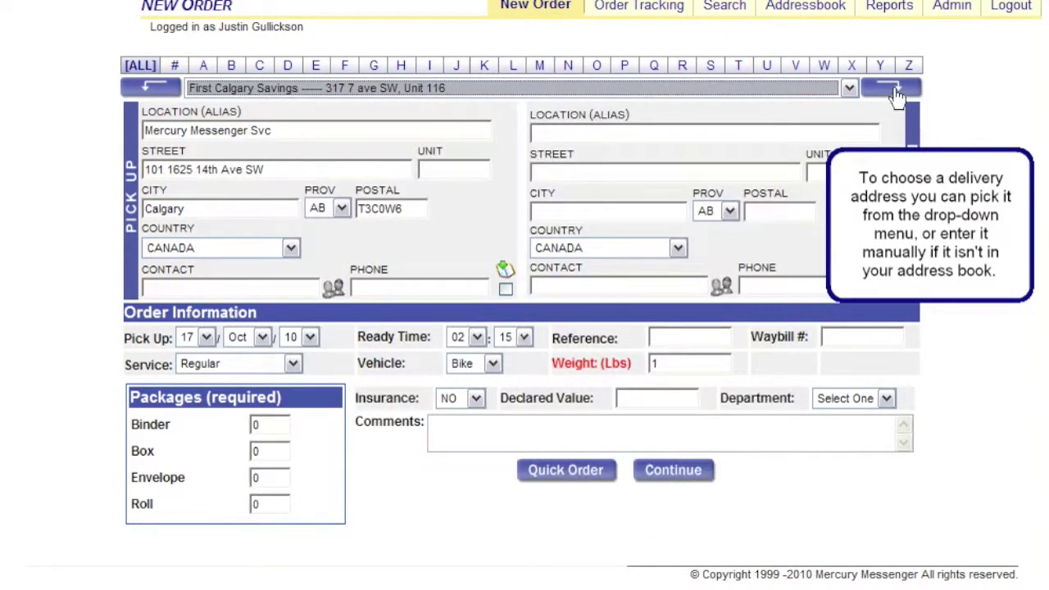
left_click(895, 91)
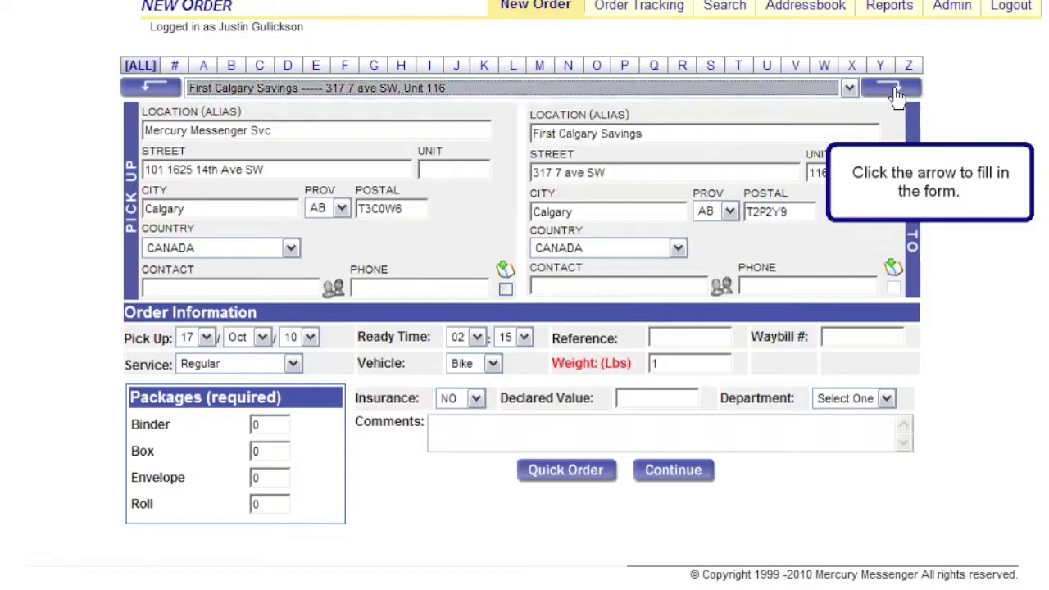
left_click(292, 363)
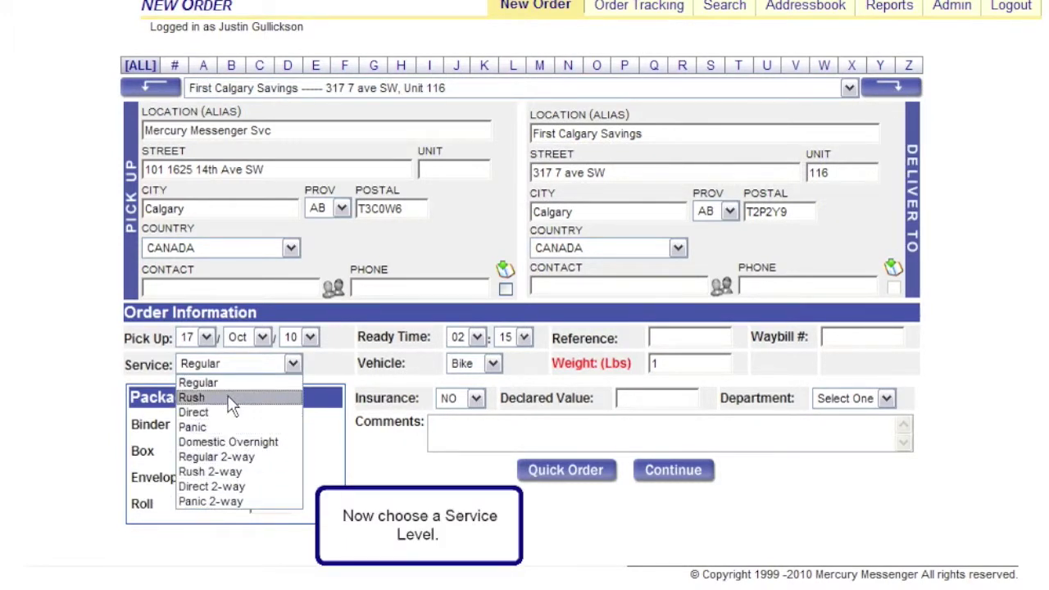
Keep Regular service and set the envelope count to 1.
left_click(232, 384)
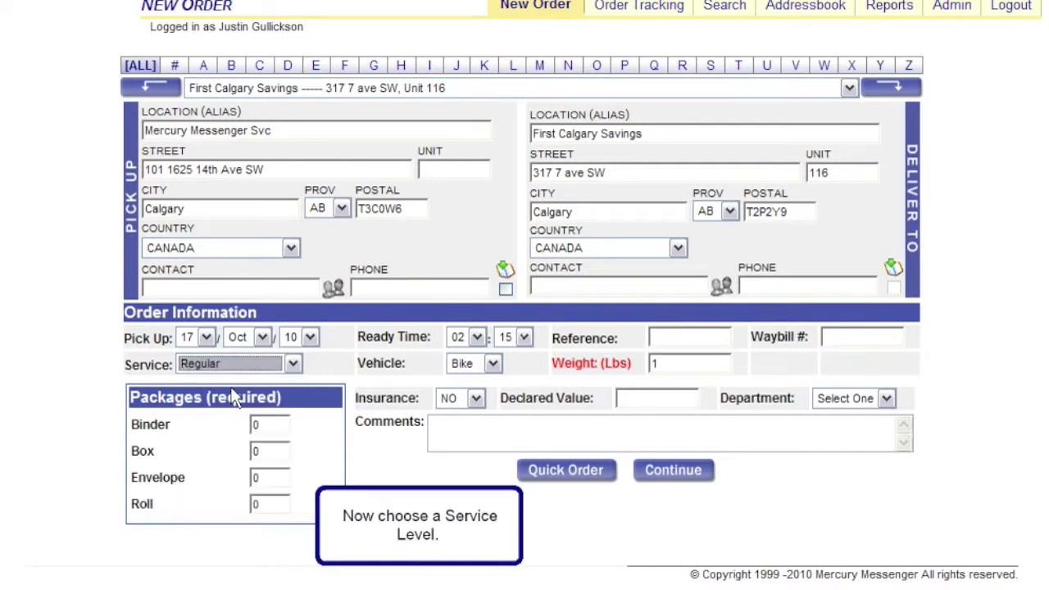
left_click(271, 478)
type("1")
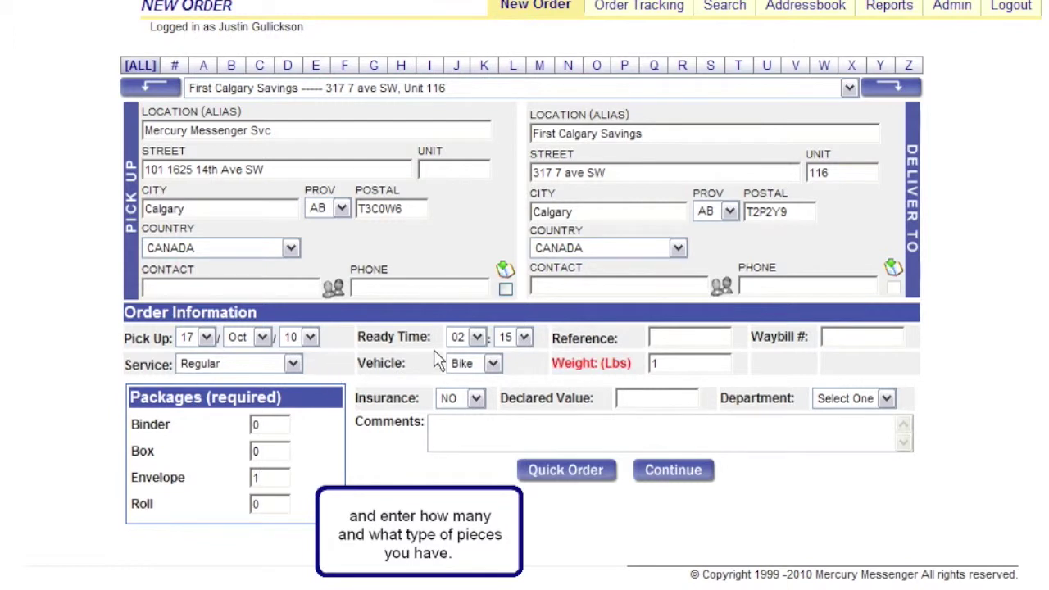
Keep the 17th as pickup day and set the ready time hour to 13 (13:15).
left_click(207, 338)
left_click(207, 338)
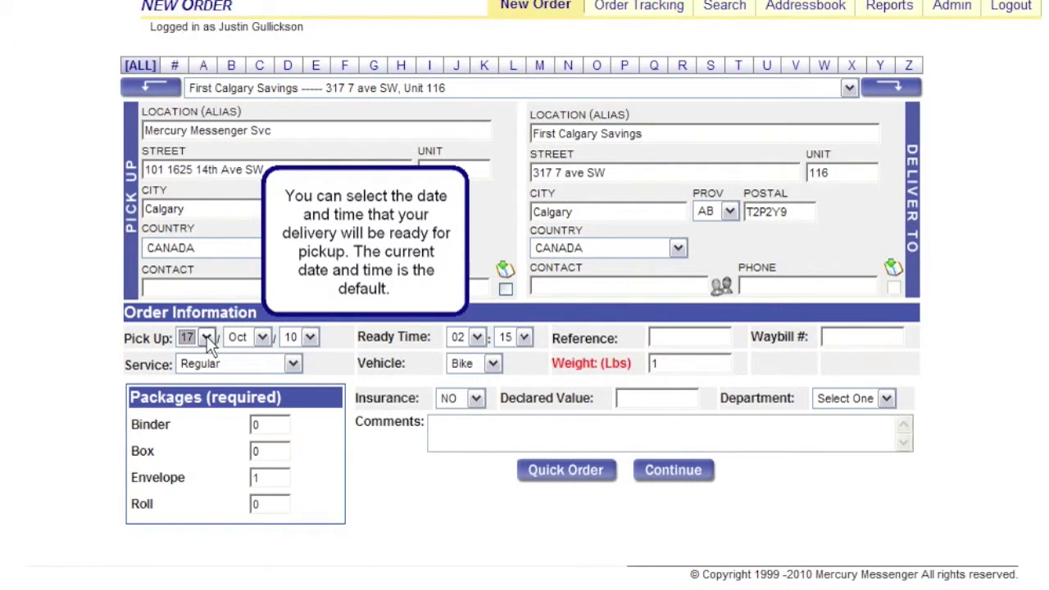
left_click(466, 339)
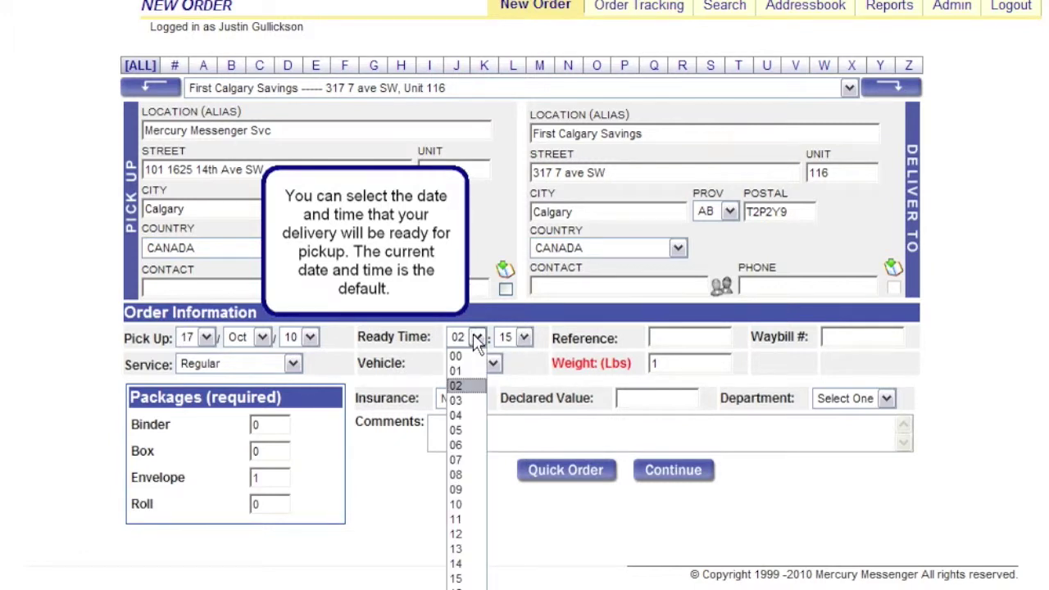
left_click(456, 401)
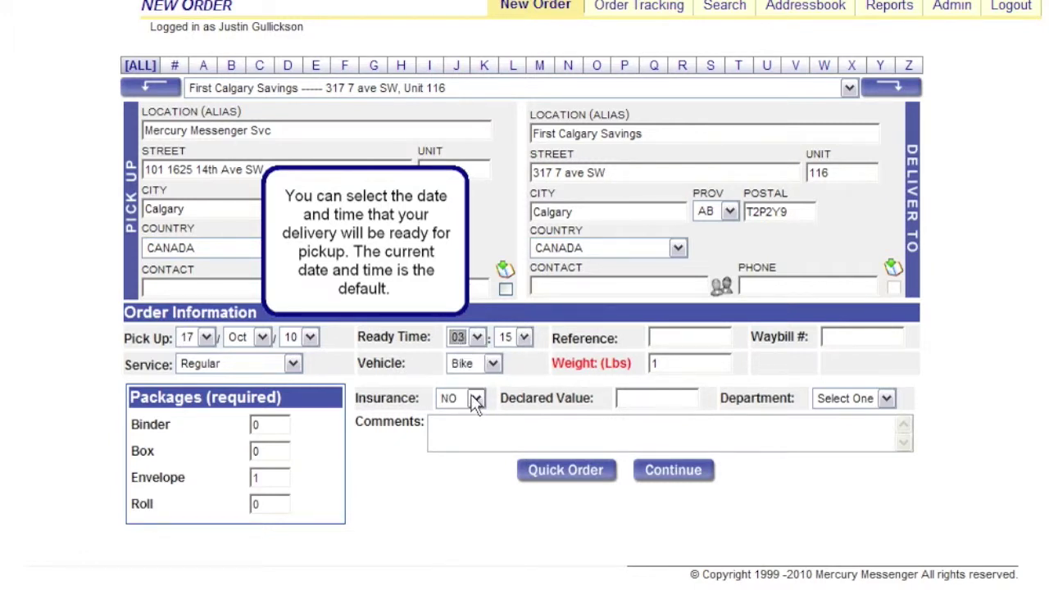
left_click(476, 337)
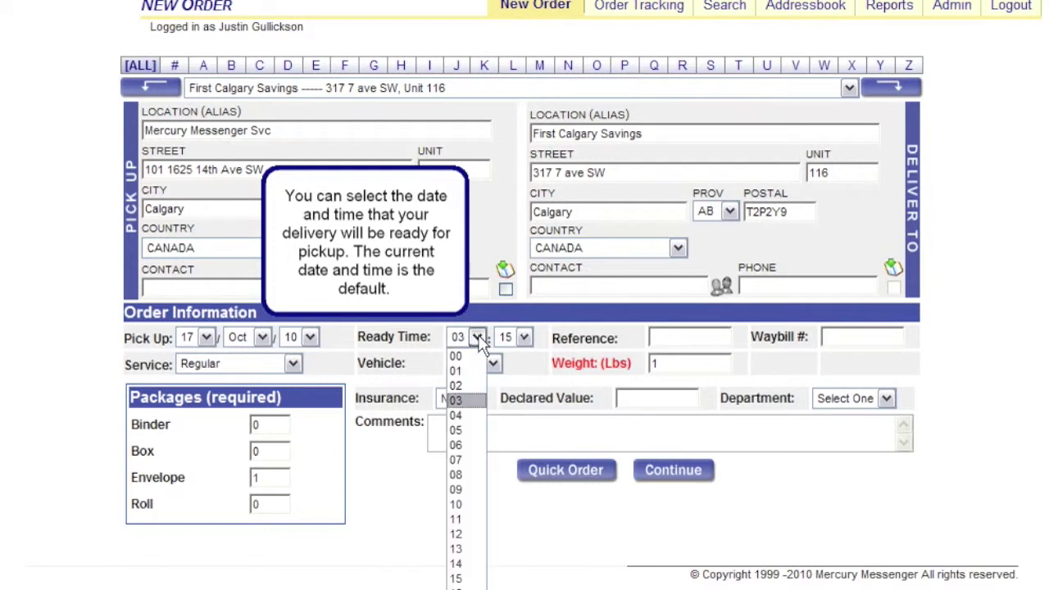
left_click(467, 549)
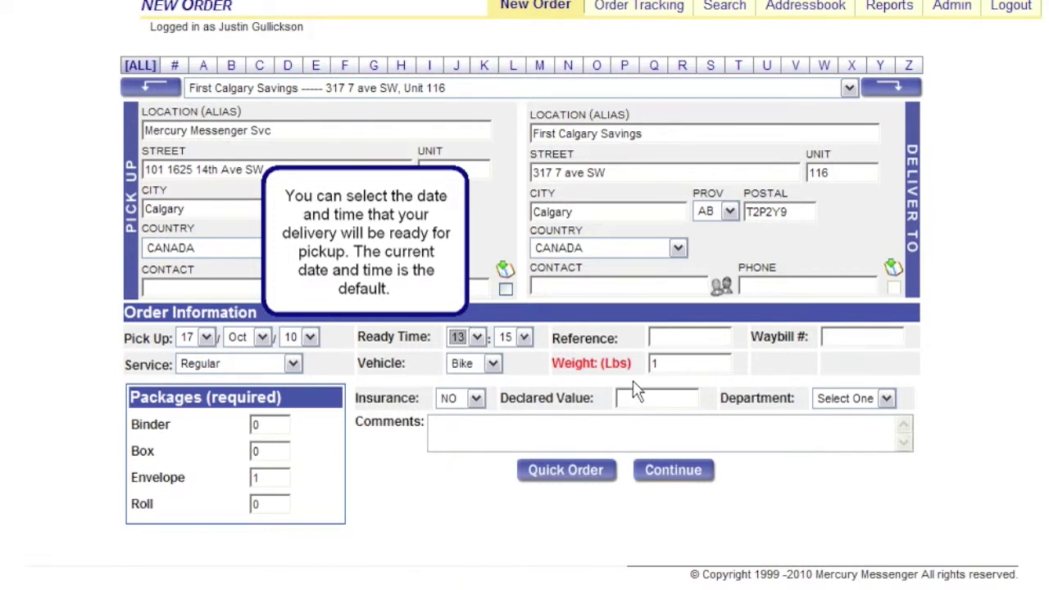
left_click(675, 338)
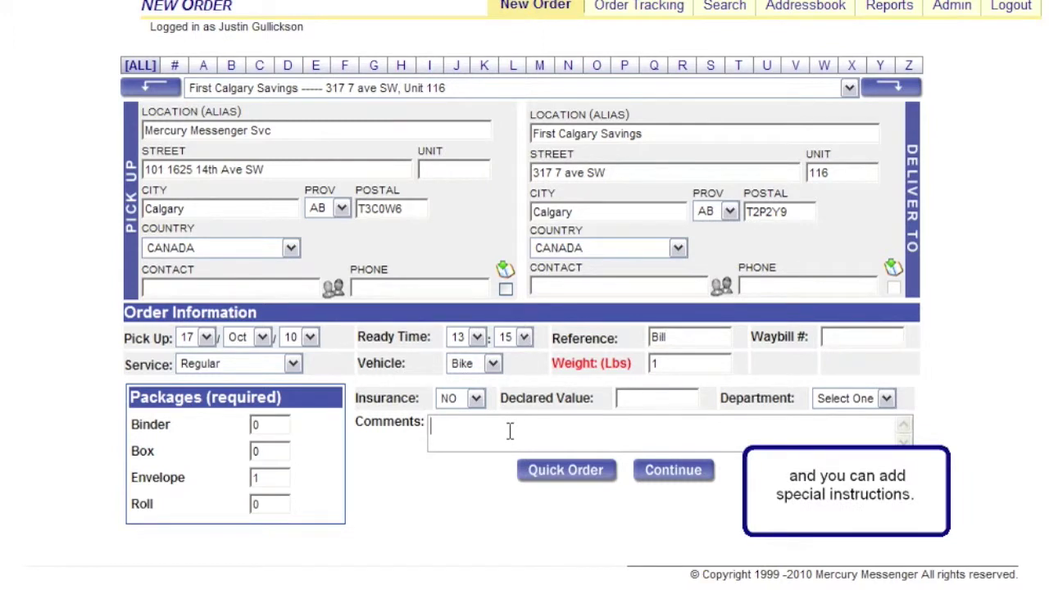
Add the comment 'Please handle with care' and submit the order.
type("Please handle wi")
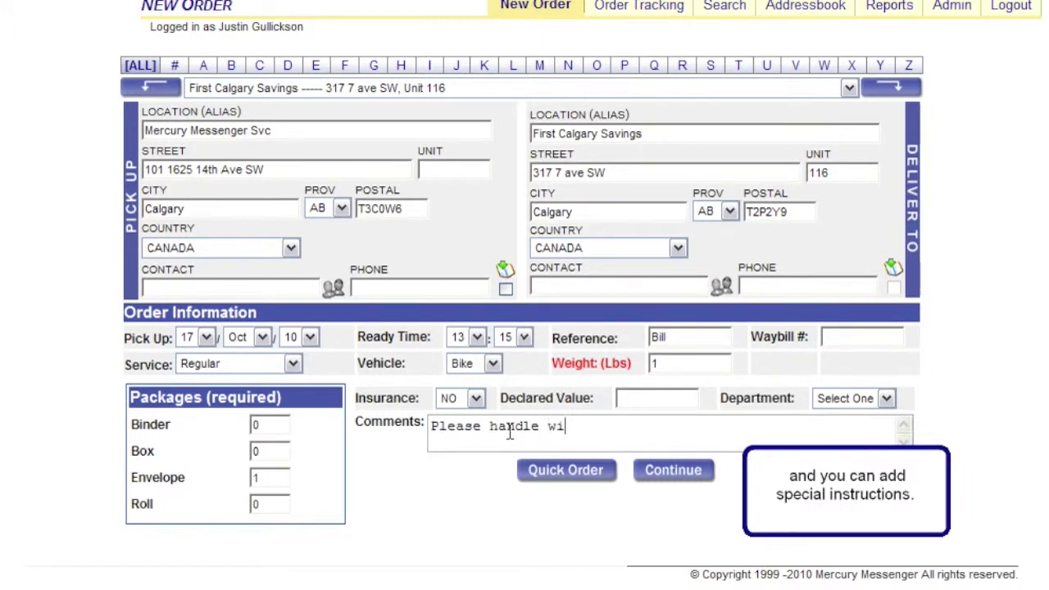
type("th care")
left_click(667, 473)
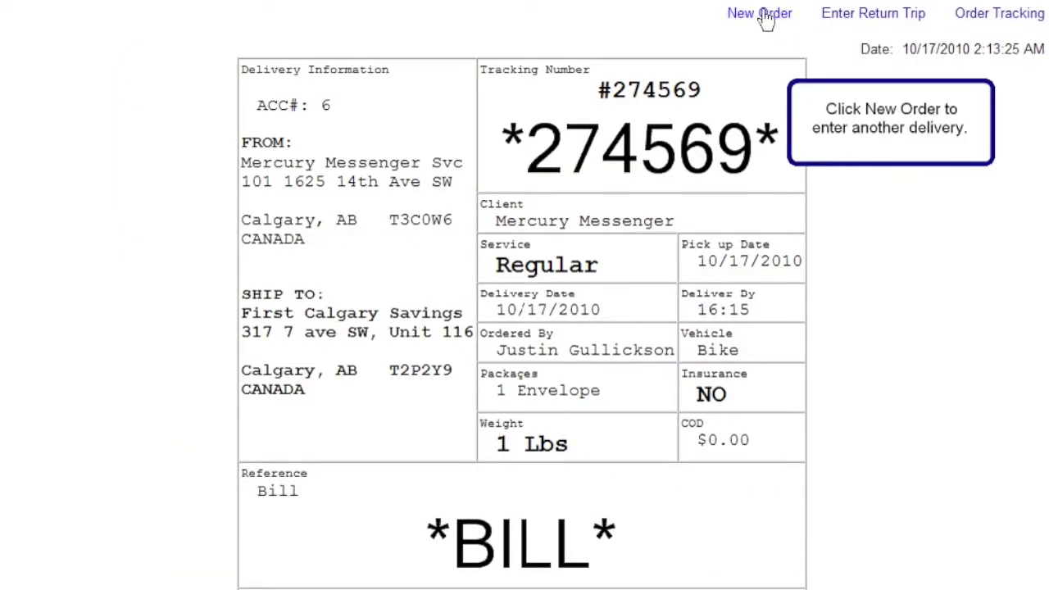
Open the newest First Calgary Savings order from Order Tracking on its Edit Order page.
left_click(761, 15)
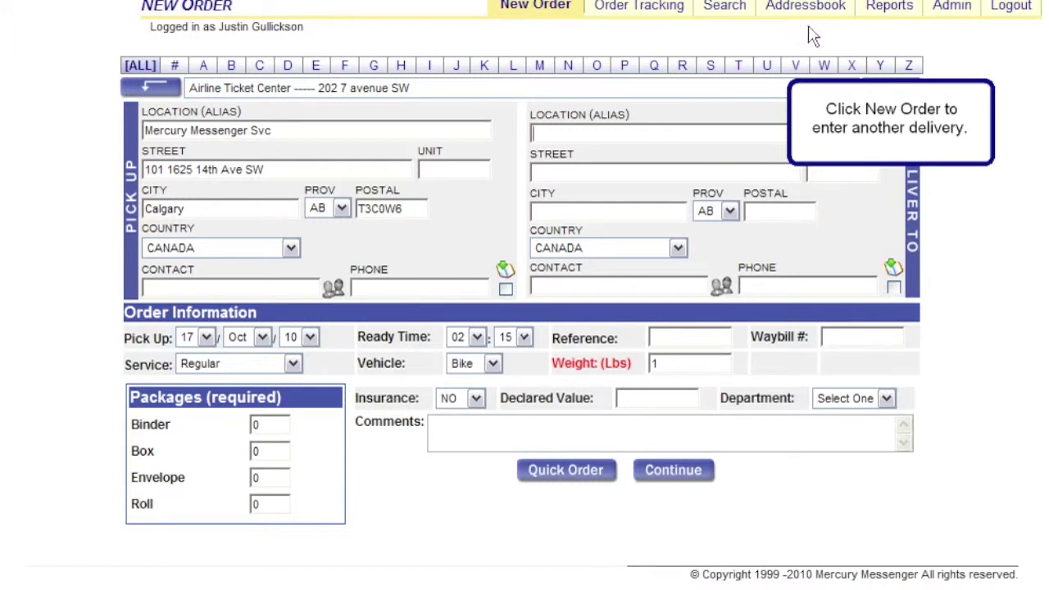
left_click(646, 11)
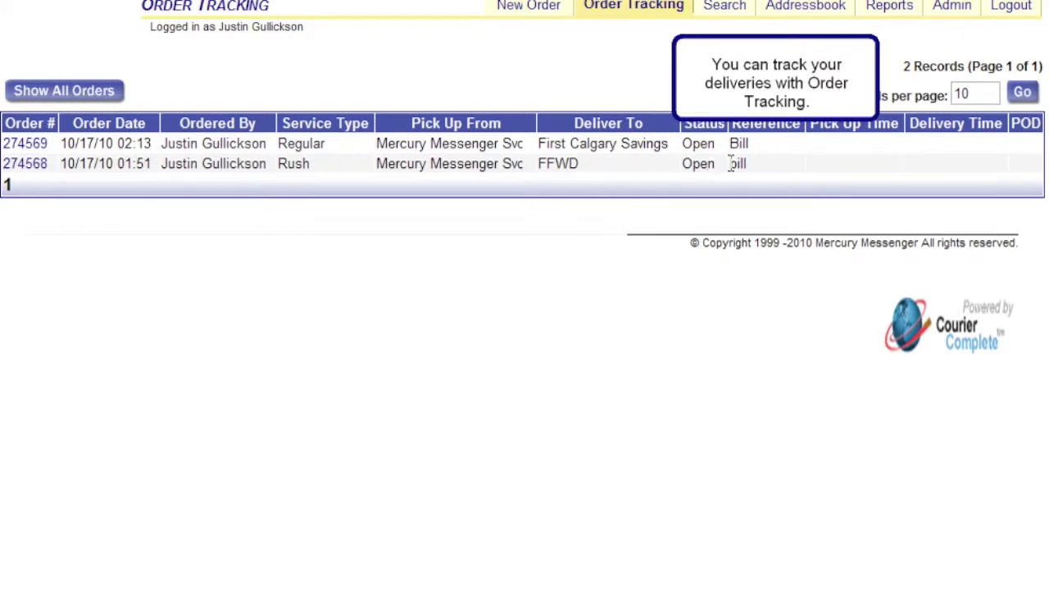
left_click(41, 150)
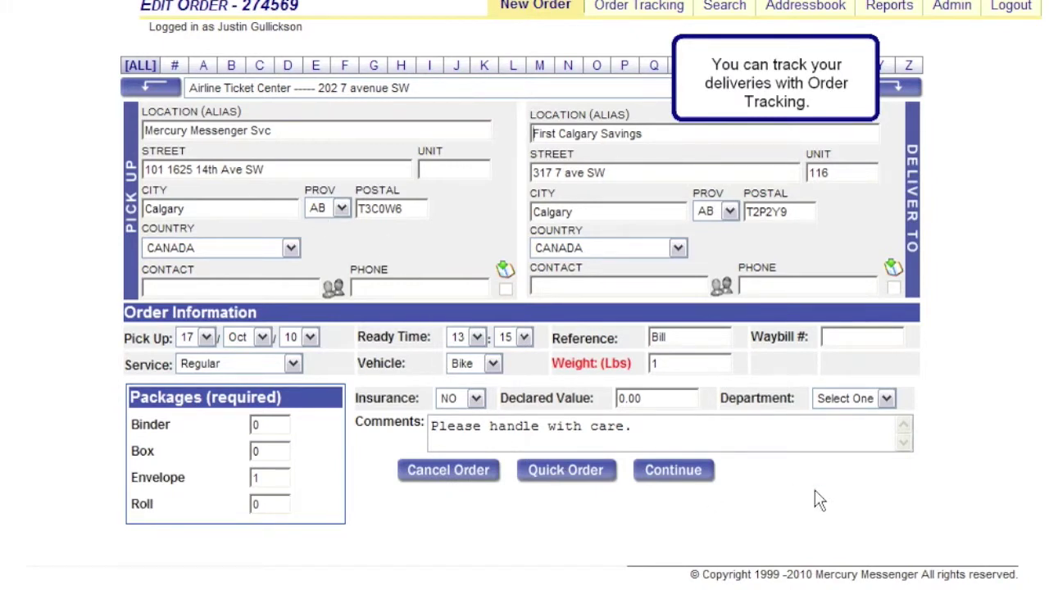
left_click(726, 8)
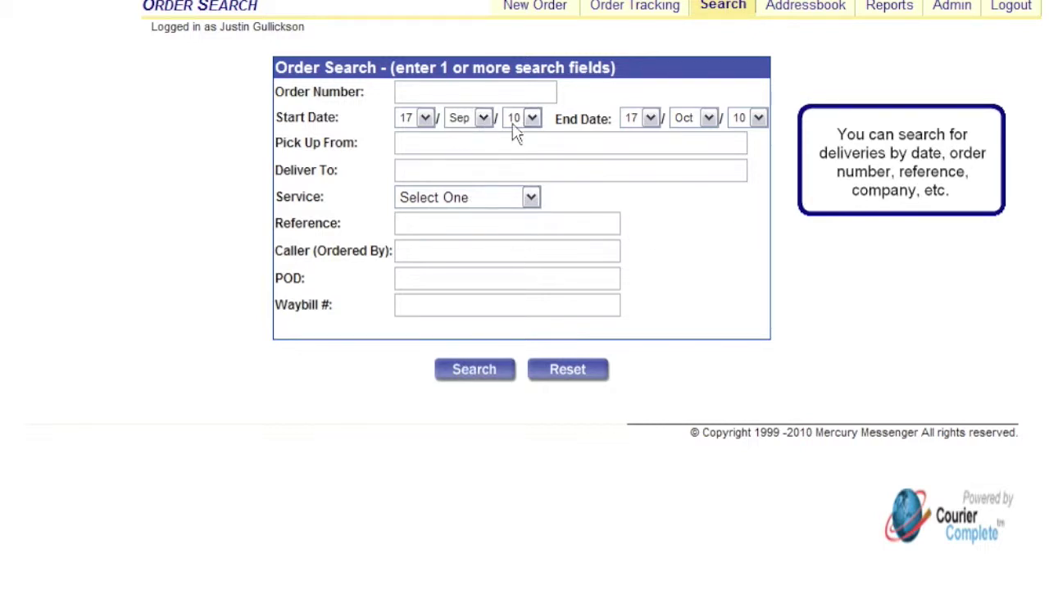
Search orders over the default 17 Sep 10 – 17 Oct 10 range and review the four results.
left_click(476, 378)
scroll(475, 383, "down", 3)
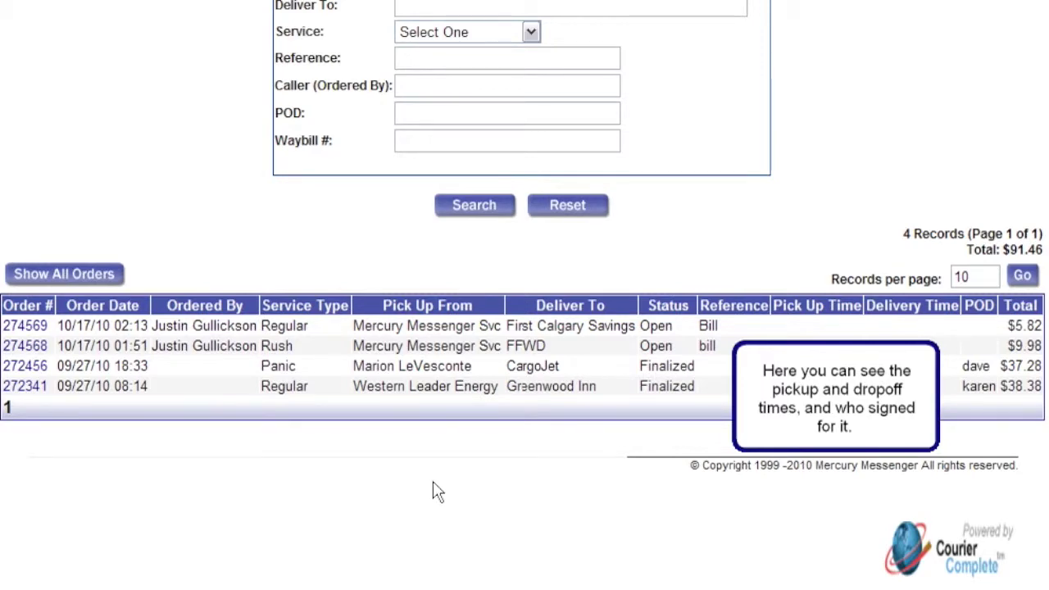
scroll(436, 490, "up", 3)
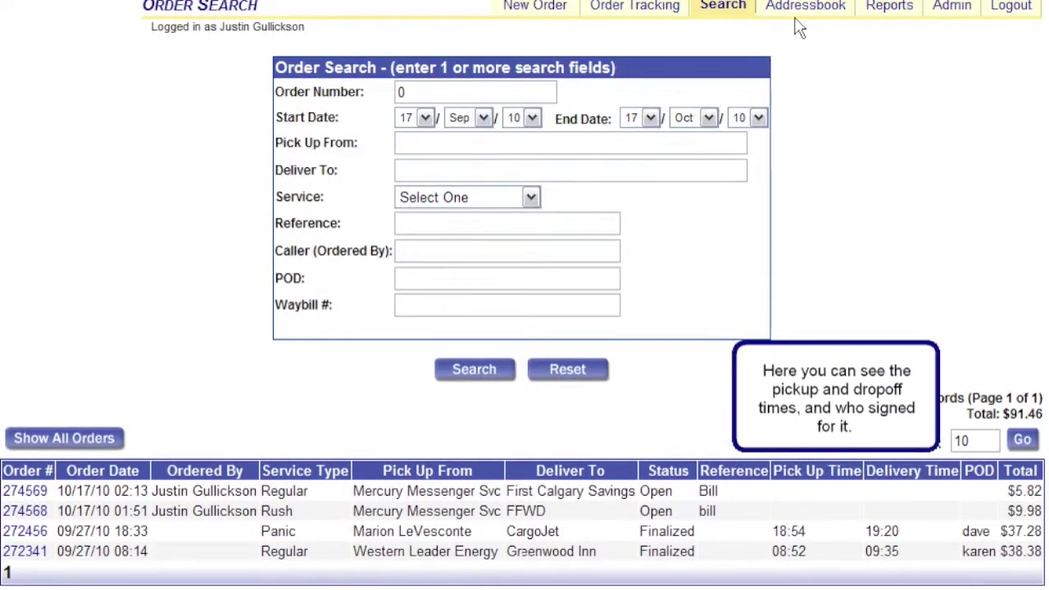
Open the Addressbook and scroll through the saved delivery addresses.
left_click(806, 9)
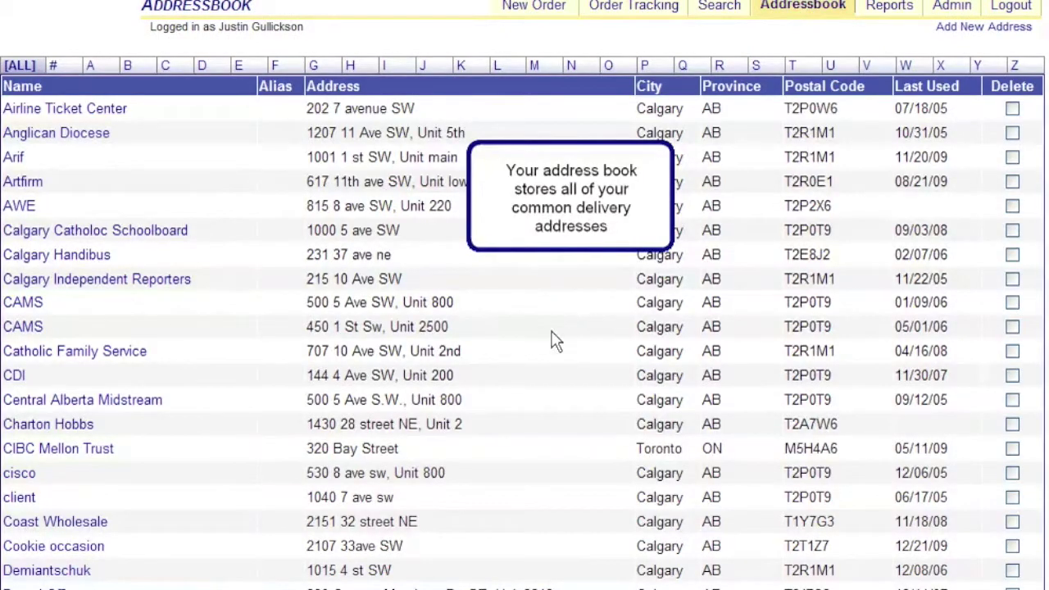
scroll(553, 342, "down", 5)
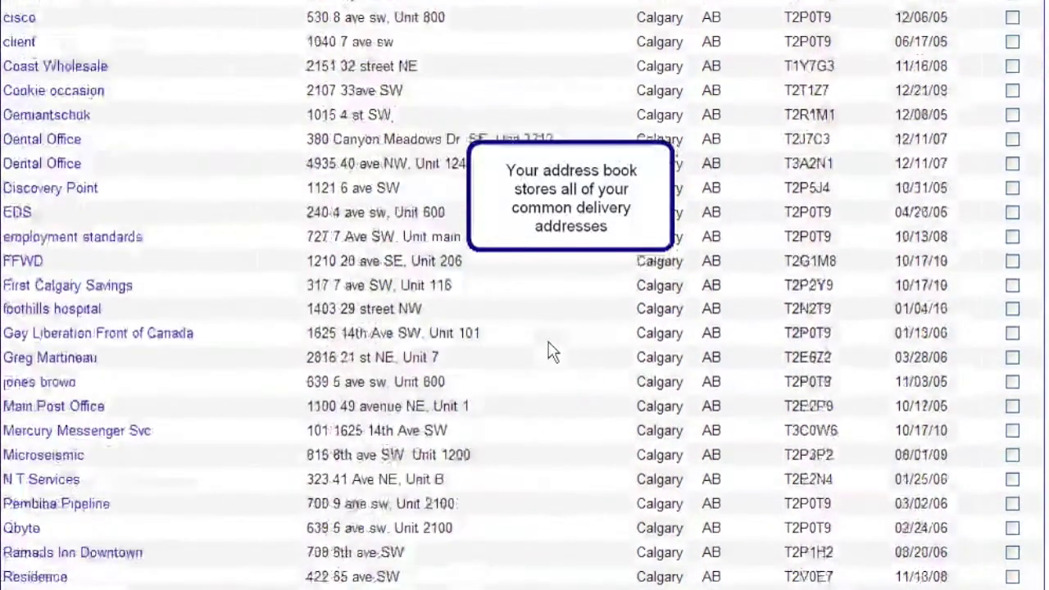
scroll(553, 351, "down", 4)
scroll(553, 350, "down", 2)
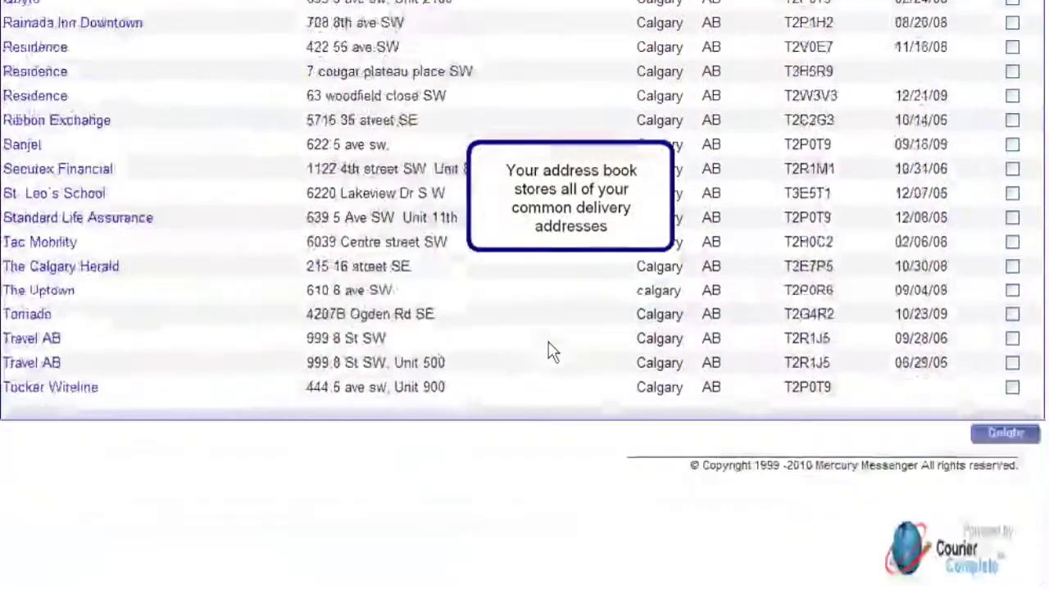
scroll(553, 351, "up", 5)
scroll(553, 351, "up", 3)
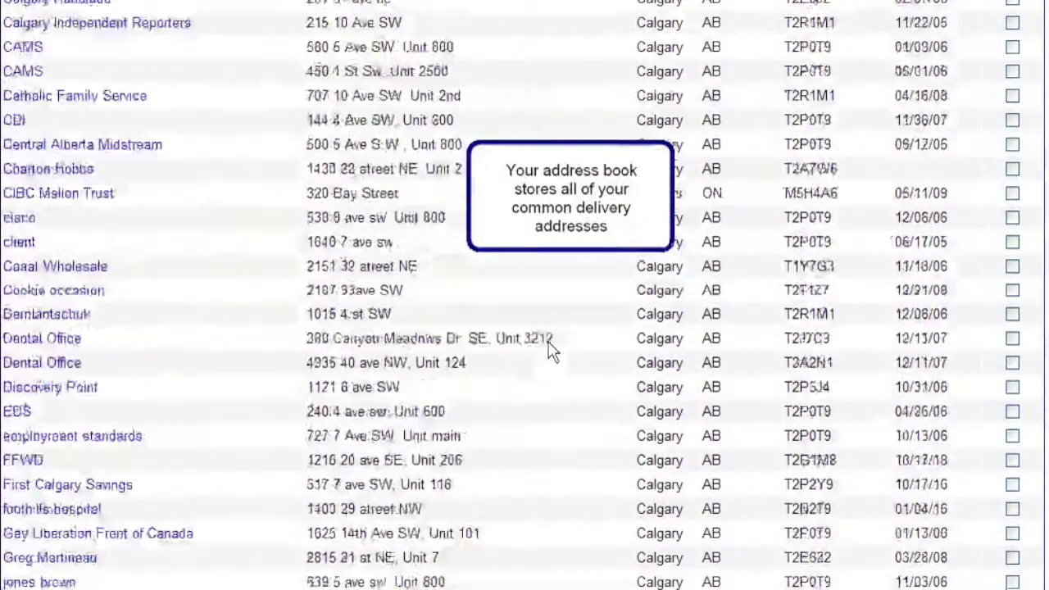
scroll(553, 351, "up", 4)
scroll(553, 351, "down", 1)
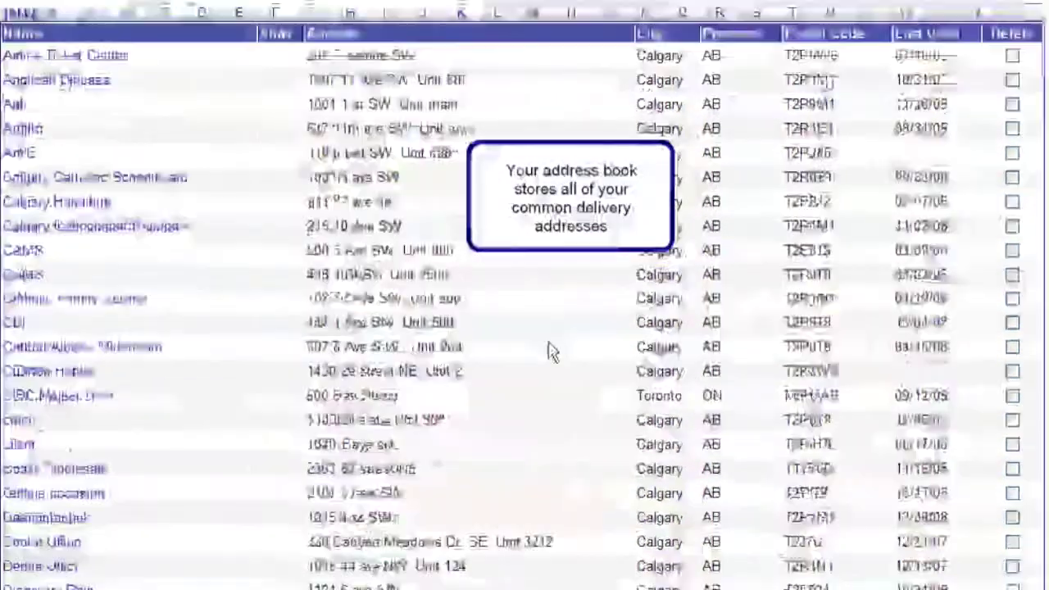
scroll(551, 351, "down", 5)
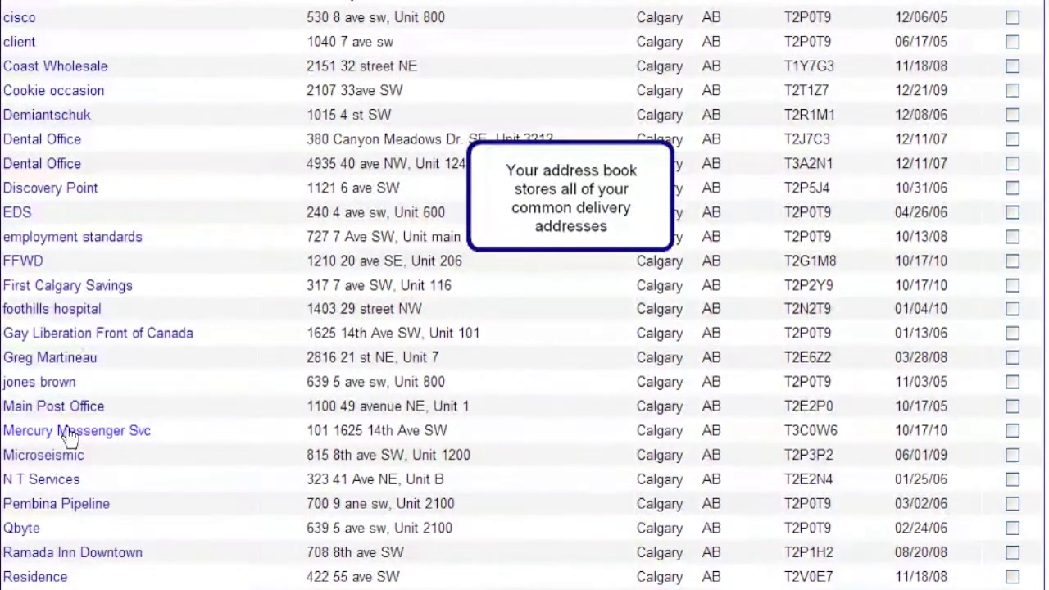
Update the Mercury Messenger Svc entry's street address and postal code, and save it.
left_click(71, 430)
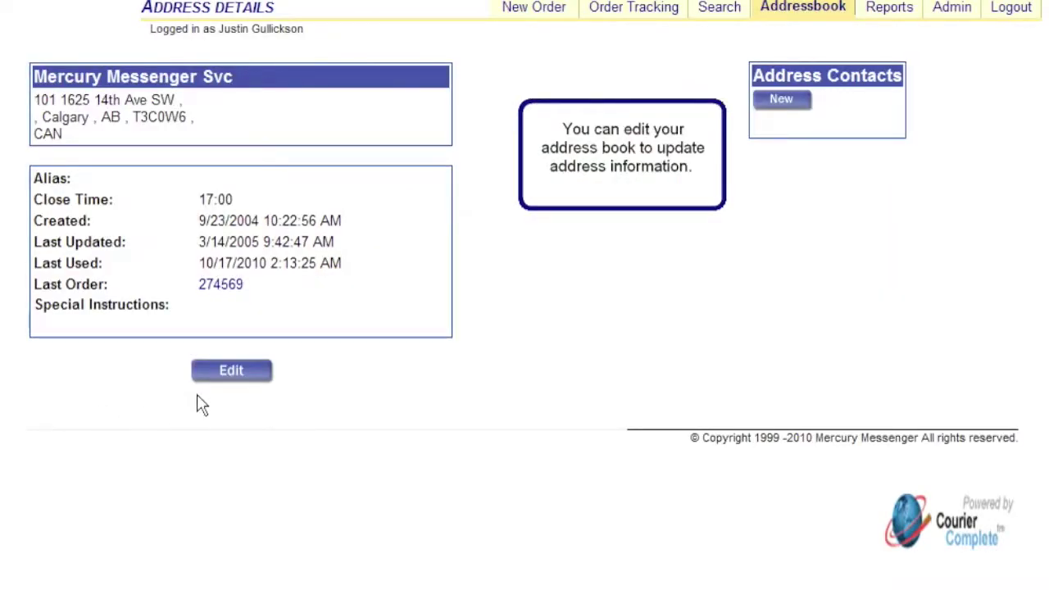
left_click(224, 375)
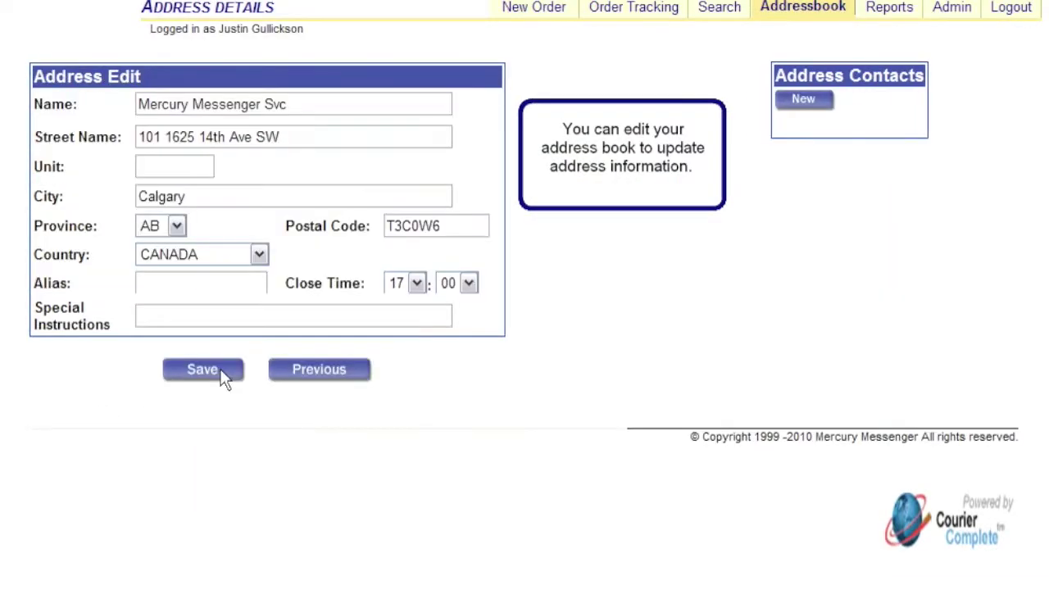
left_click_drag(301, 134, 88, 146)
type("2233 ")
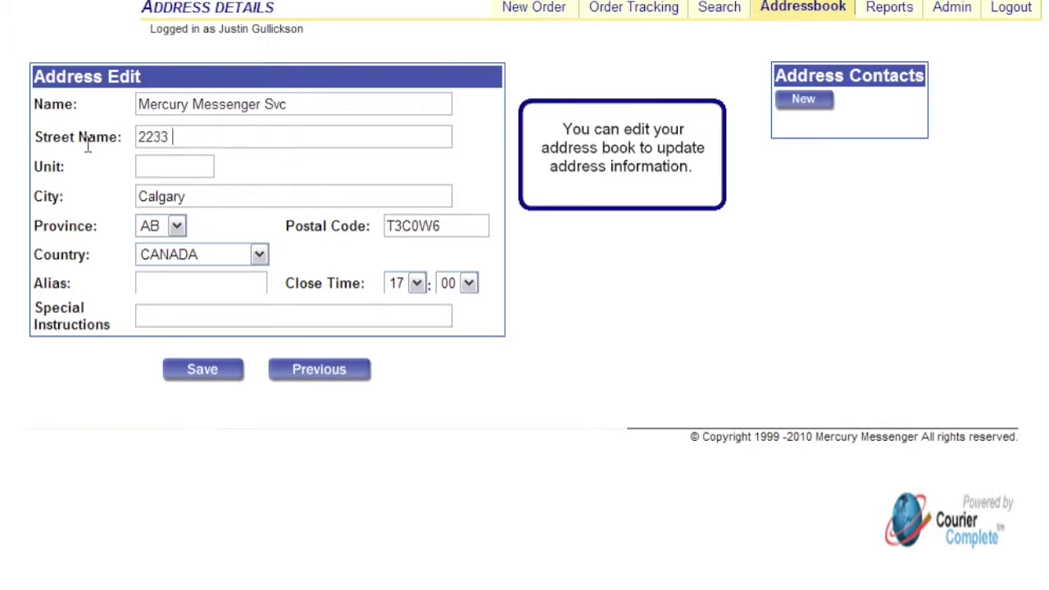
type("5th ave NW")
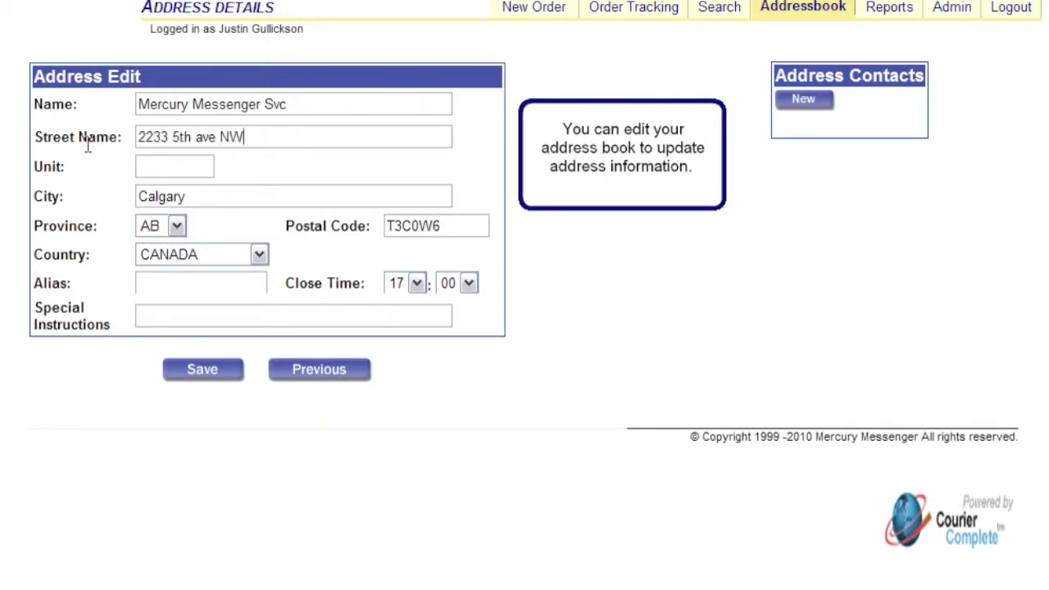
double_click(422, 231)
type("T2")
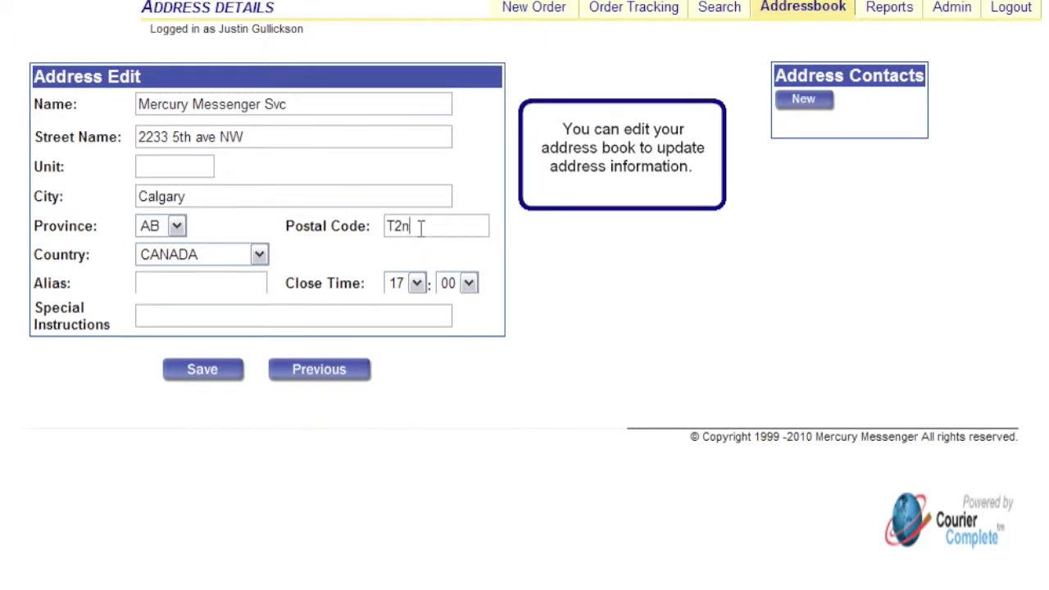
type("N0S8")
left_click(209, 374)
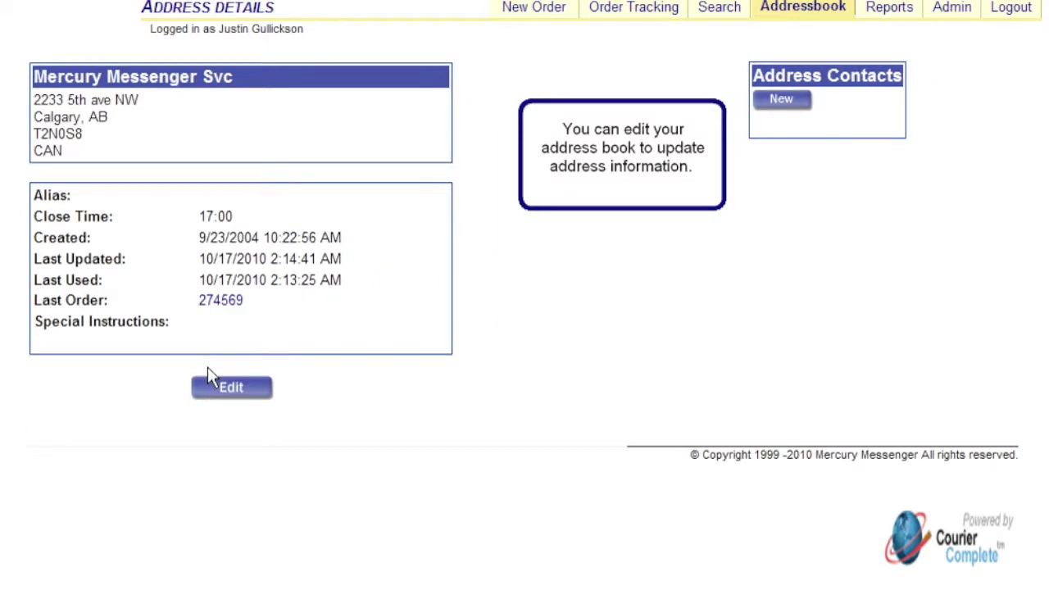
Return to the address book list, then open the Reports invoice list.
left_click(805, 12)
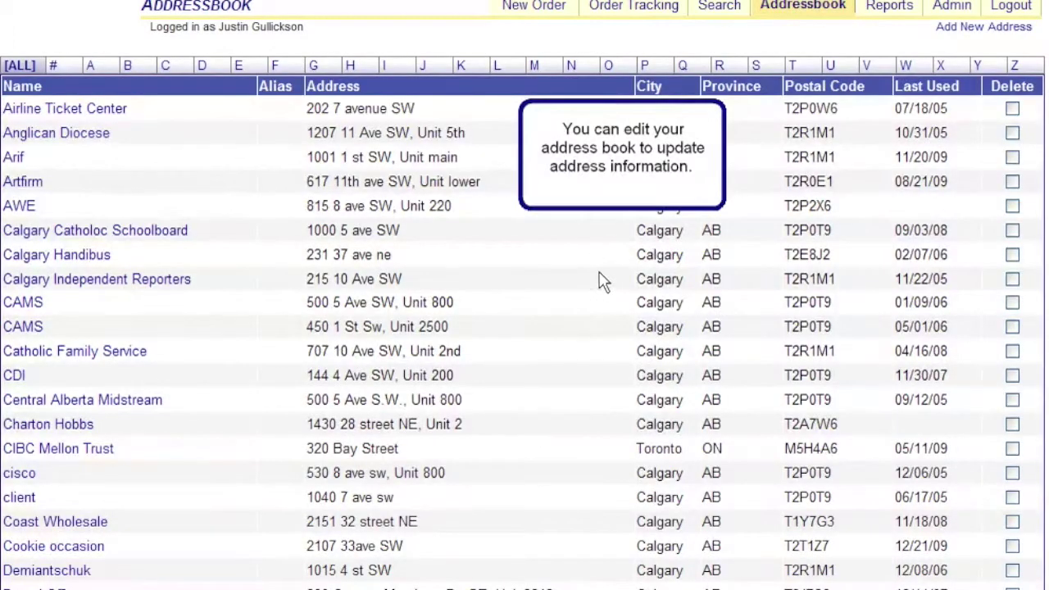
scroll(600, 282, "down", 5)
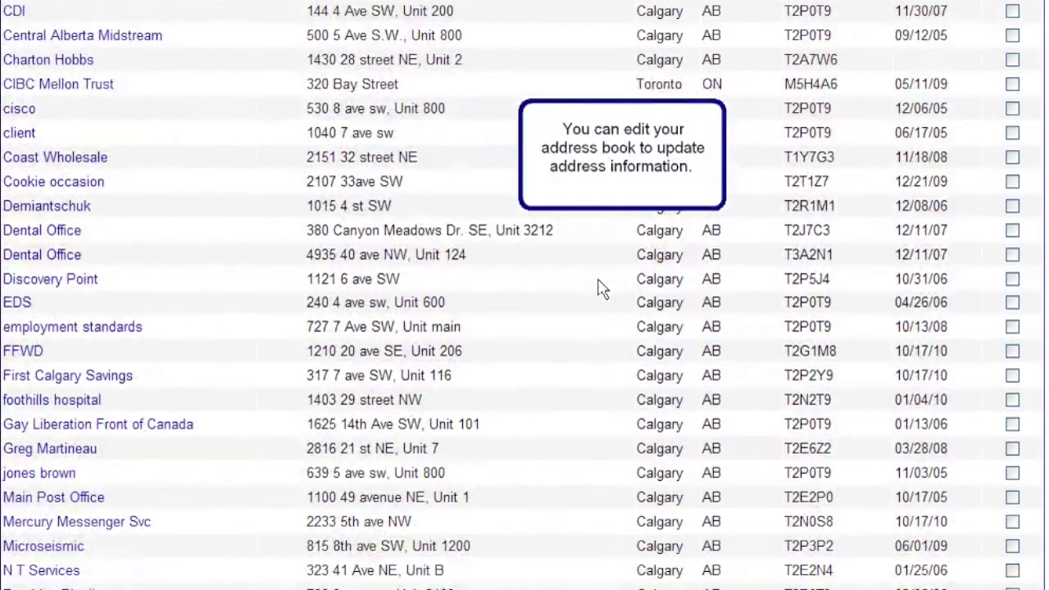
scroll(735, 211, "up", 3)
scroll(735, 211, "up", 2)
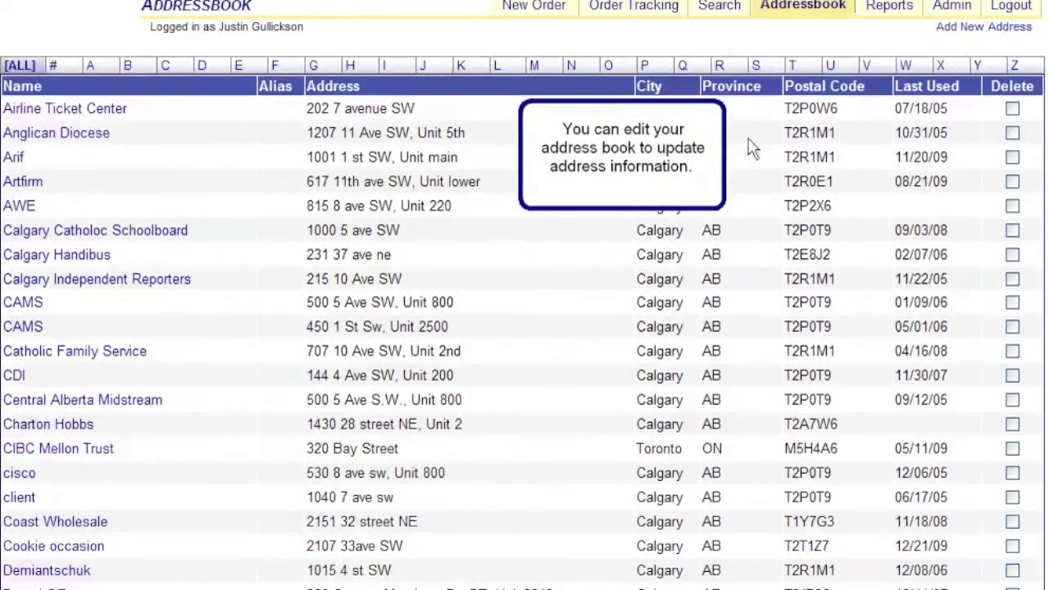
left_click(889, 8)
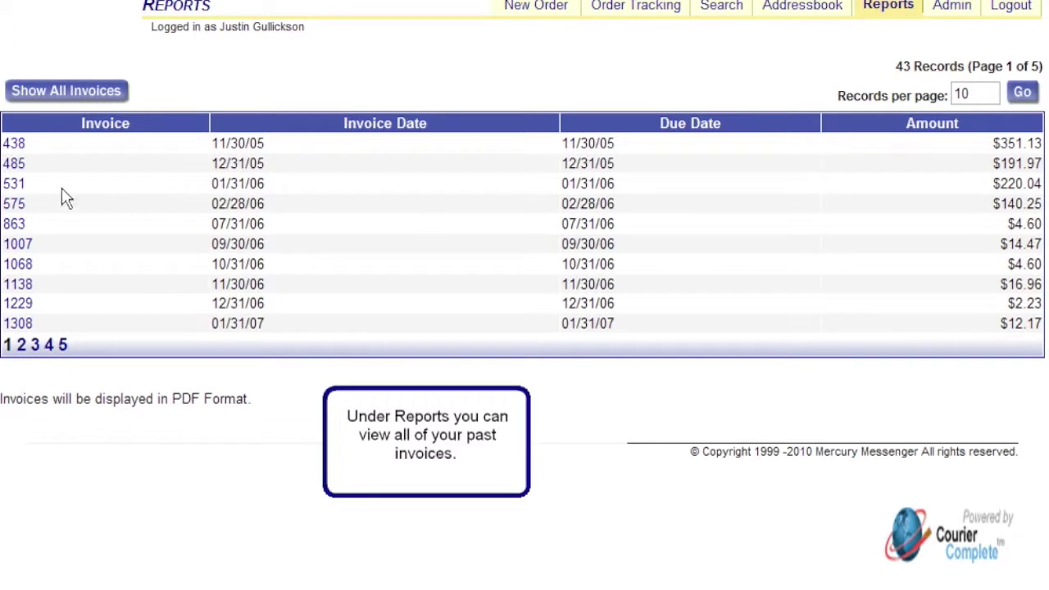
Go to page 5 of the invoices and open invoice 5832 as a PDF.
left_click(63, 345)
left_click(18, 185)
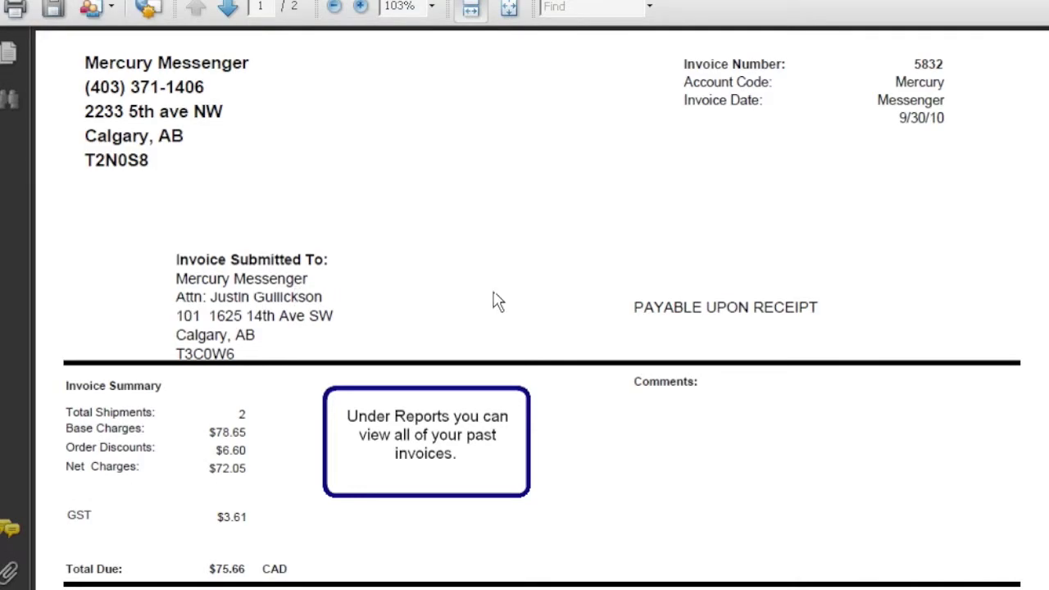
Scroll through the invoice 5832 PDF down to its second page.
scroll(547, 297, "down", 10)
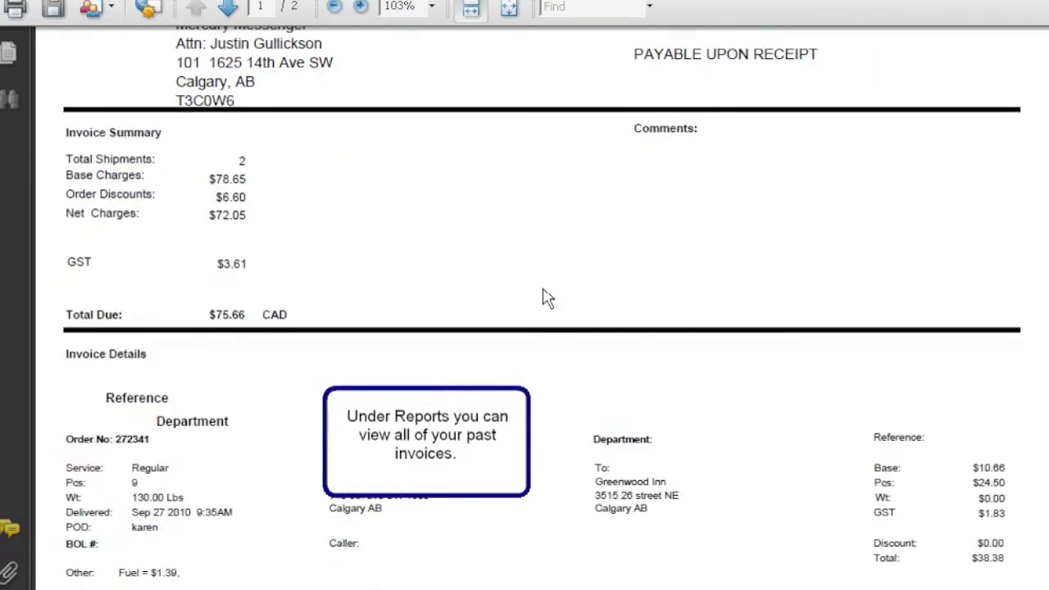
scroll(547, 297, "down", 7)
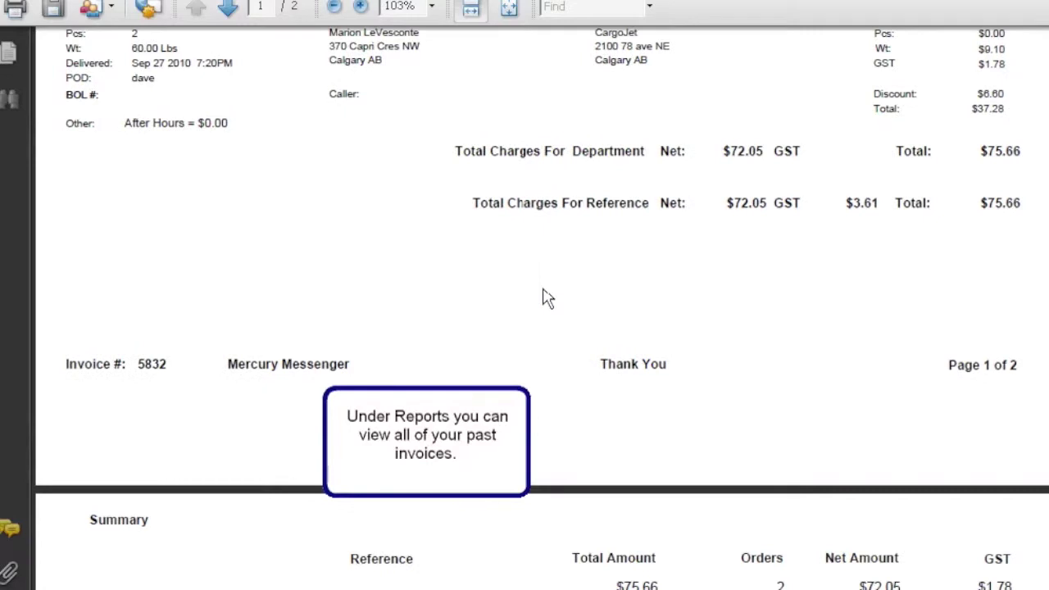
scroll(547, 297, "down", 10)
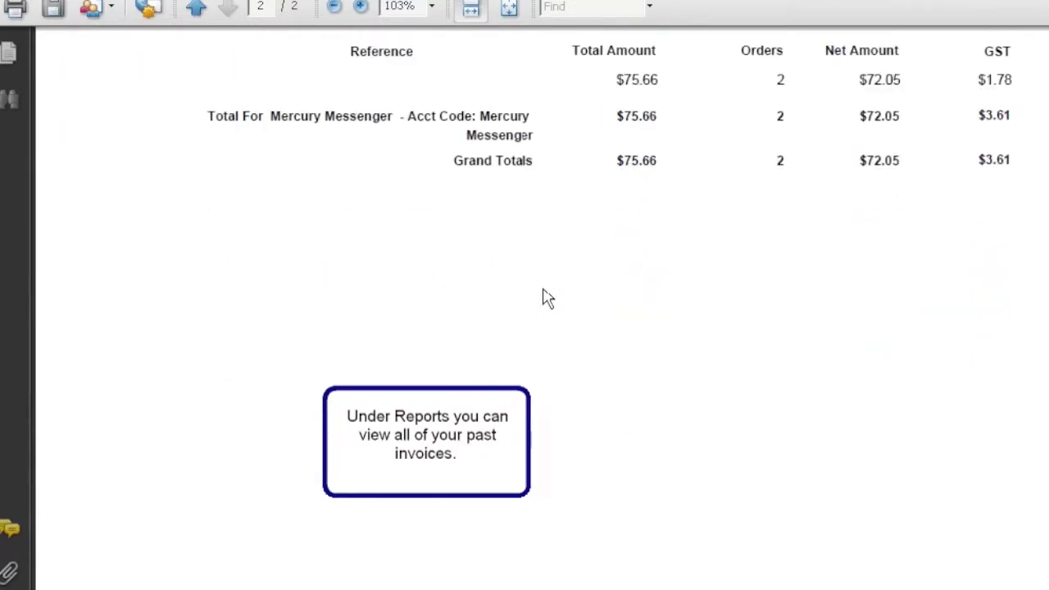
scroll(547, 298, "down", 3)
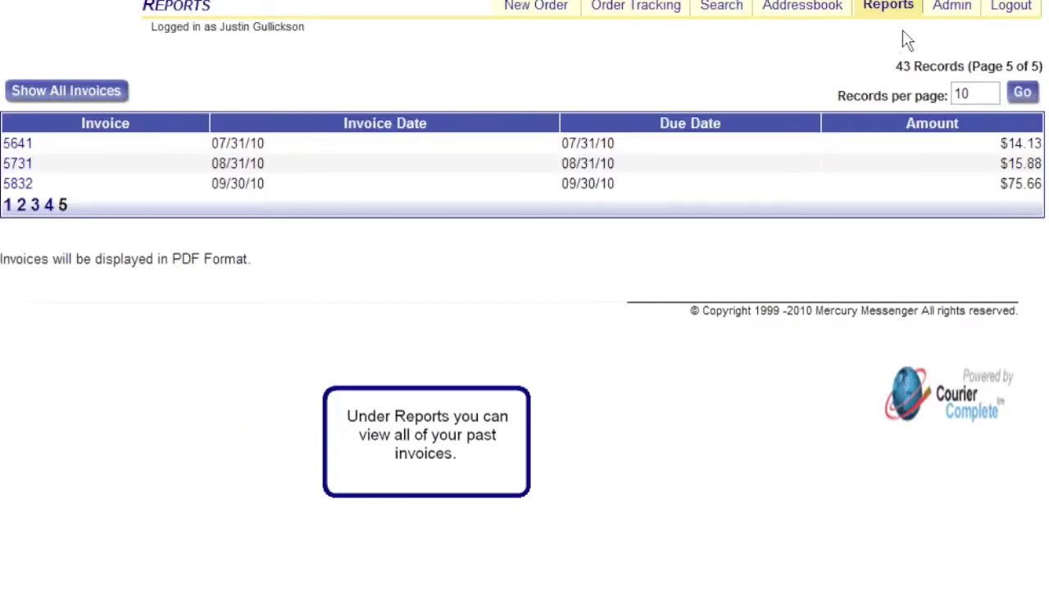
Go through Admin and Change Password to reach the User Management page.
left_click(952, 8)
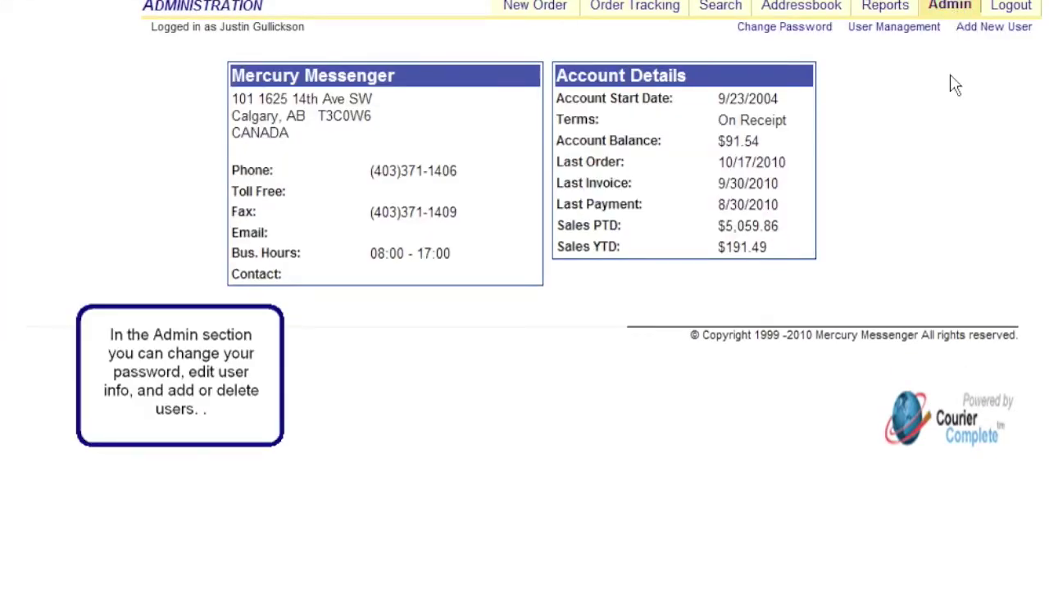
left_click(804, 36)
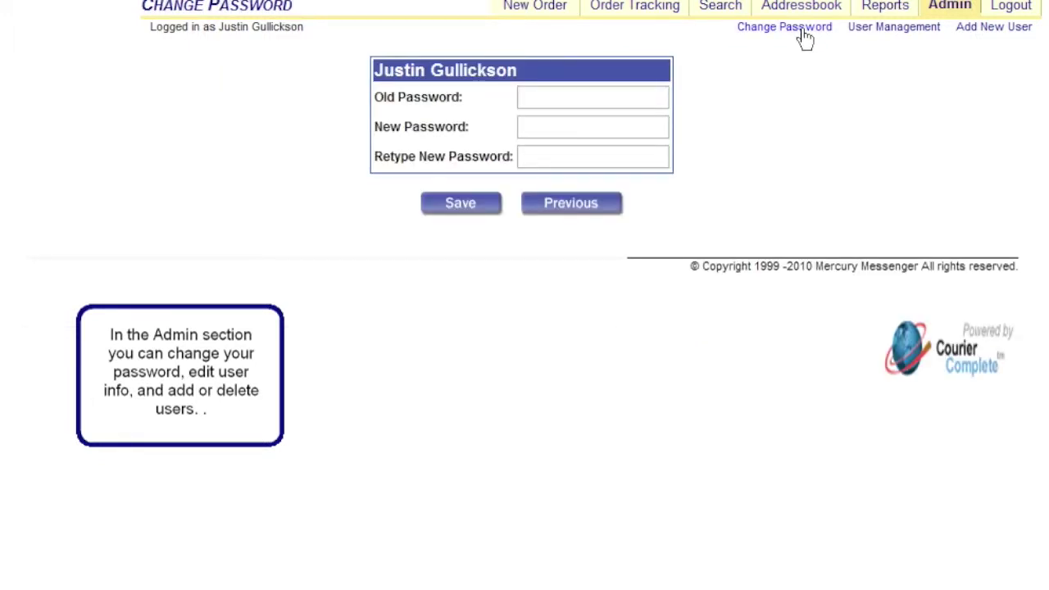
left_click(901, 32)
Start a new user named Reception and fill in its phone number and e-mail address.
left_click(990, 35)
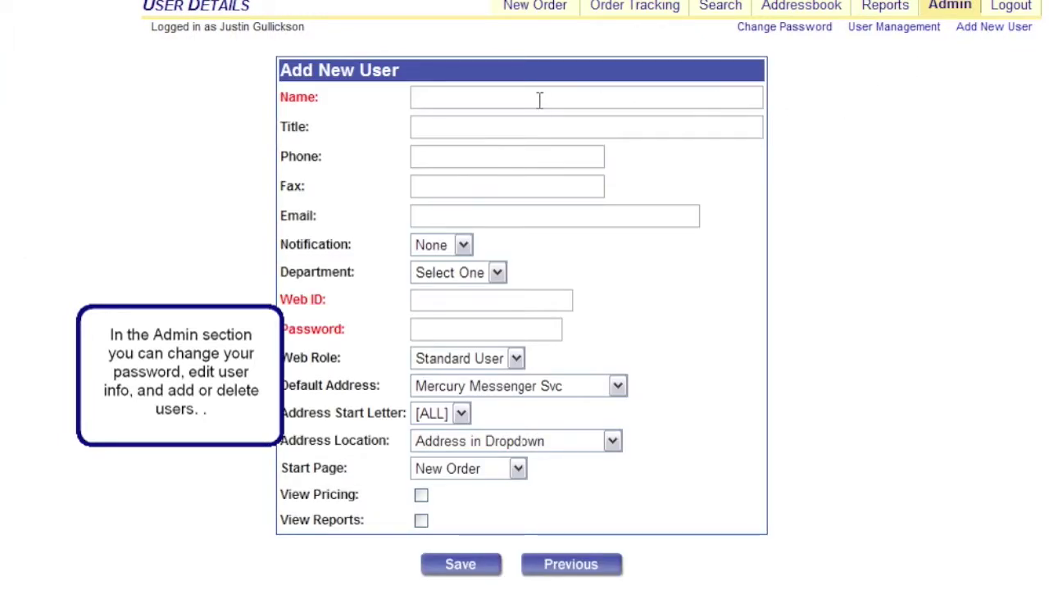
left_click(539, 100)
type("Reception")
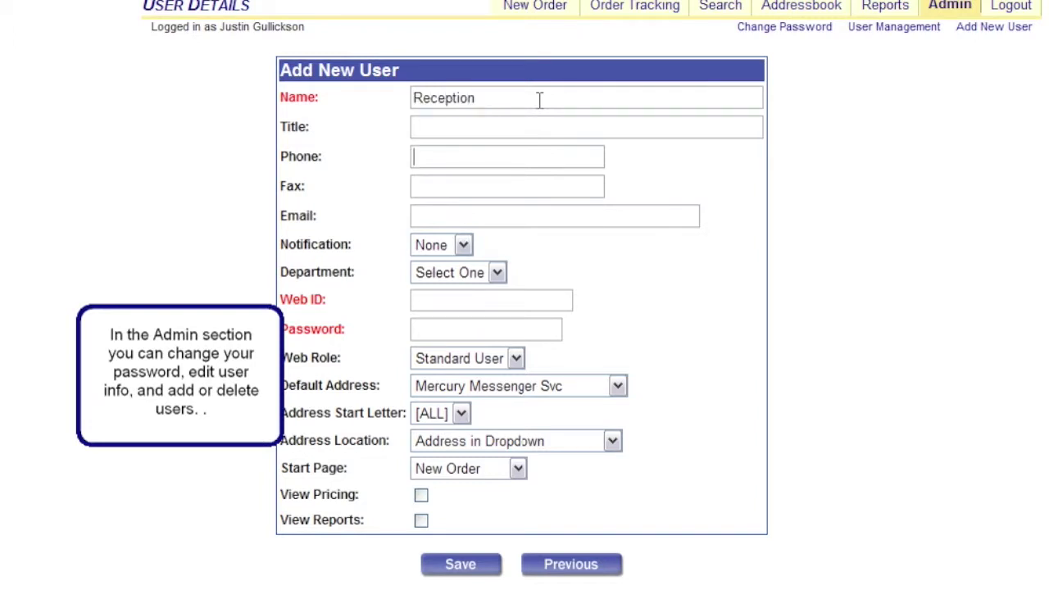
key("Tab")
key("Tab")
type("403-555-1235")
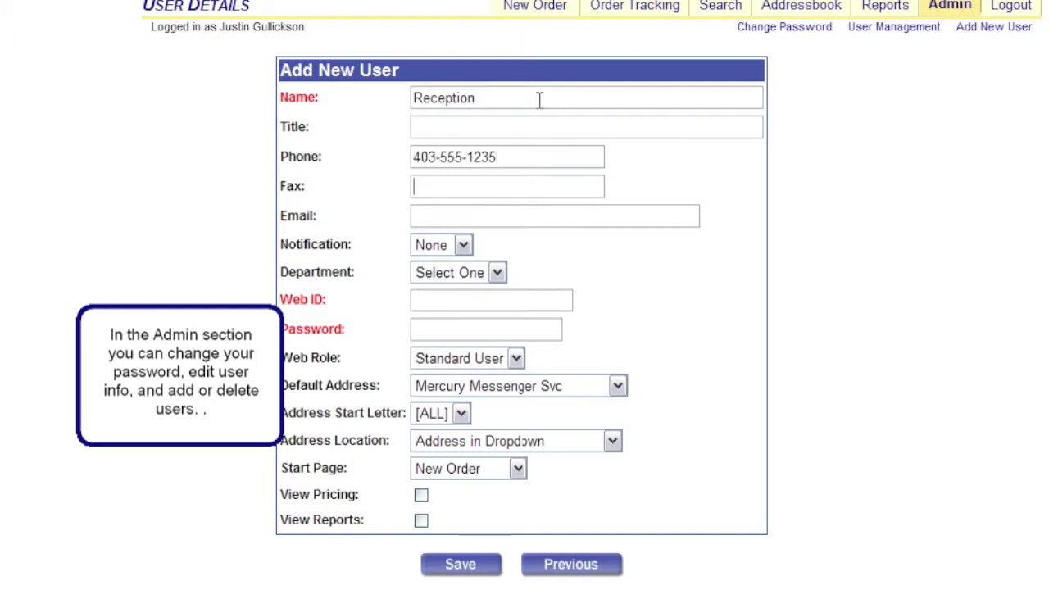
type("mail@here")
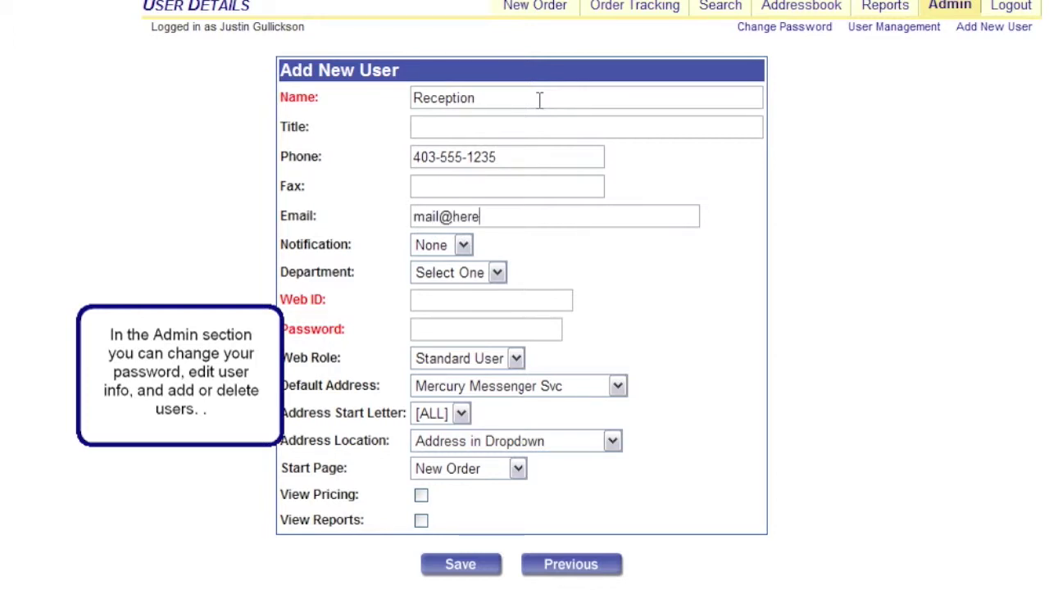
type(".com")
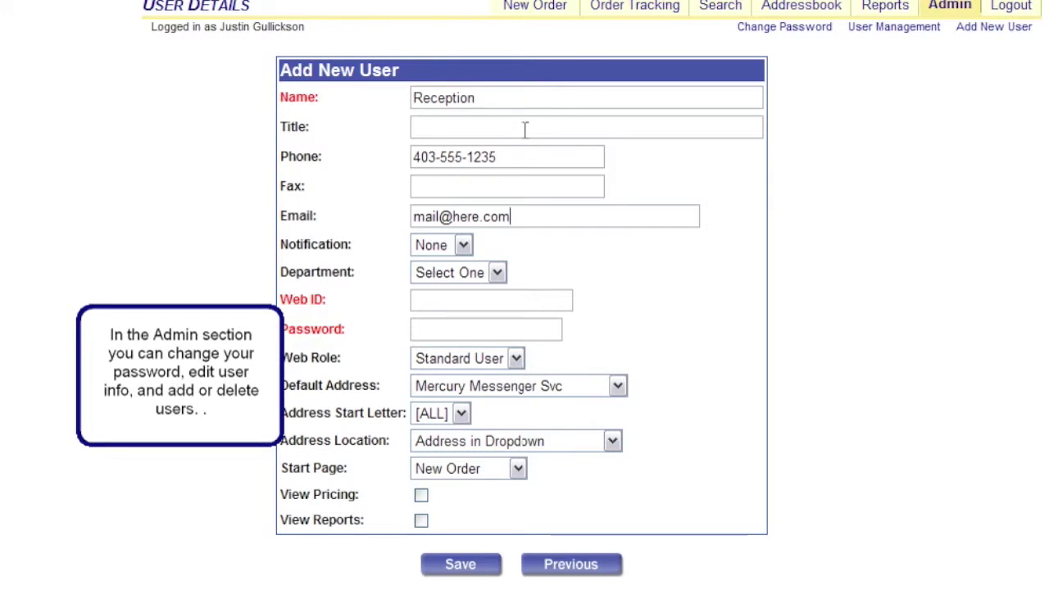
Enter the user's web ID and password, enable View Pricing and View Reports, and save.
left_click(485, 295)
type("username")
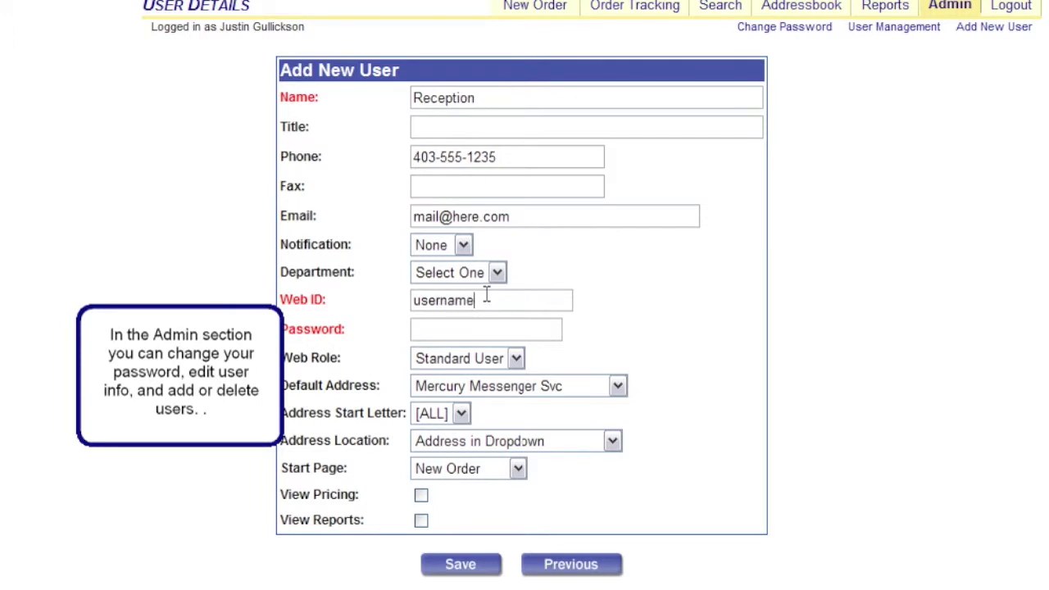
type("password")
left_click(421, 496)
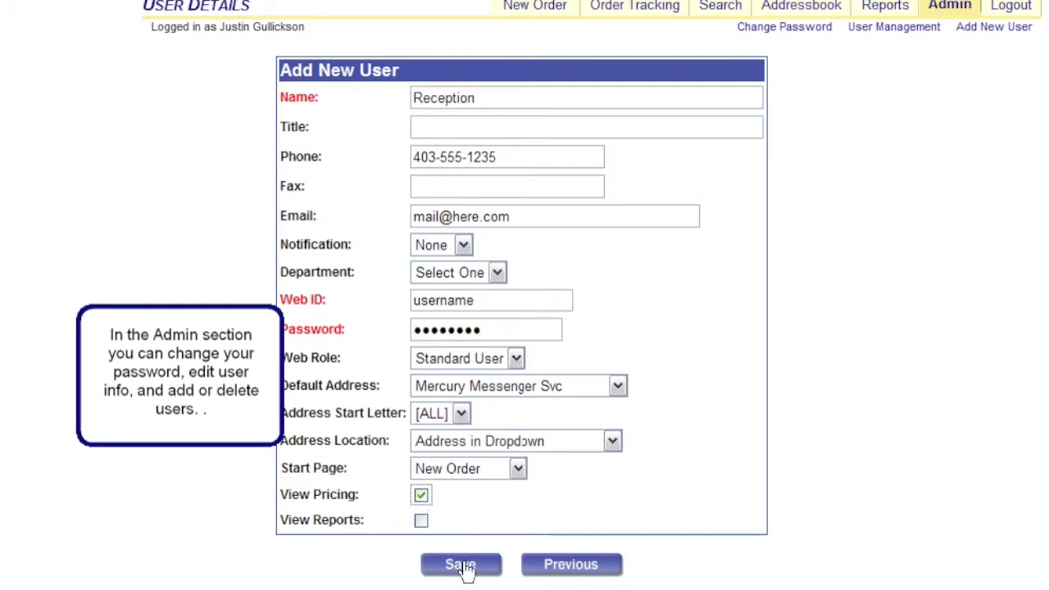
left_click(420, 520)
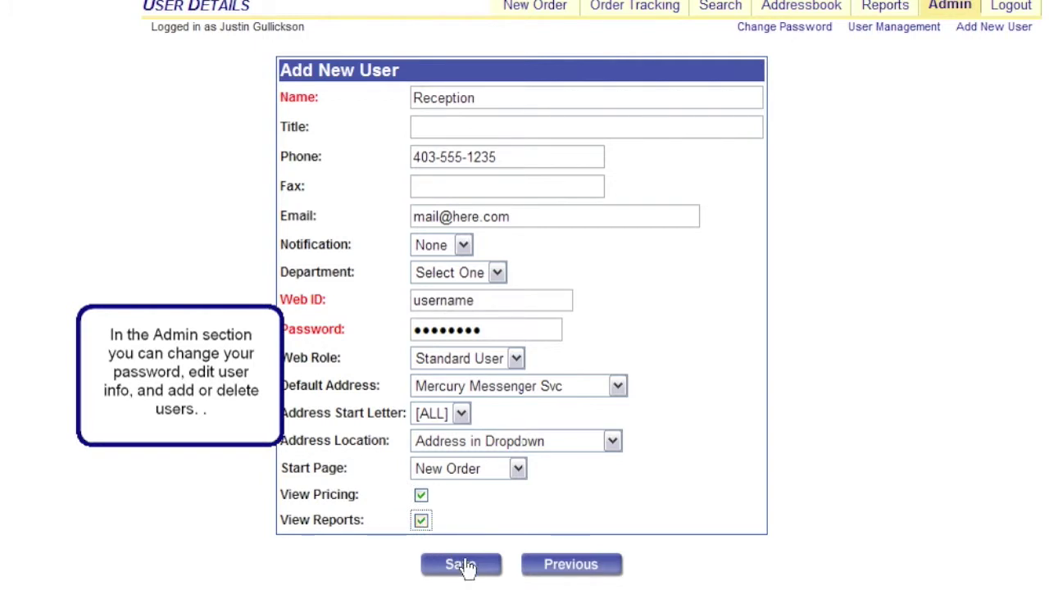
left_click(461, 565)
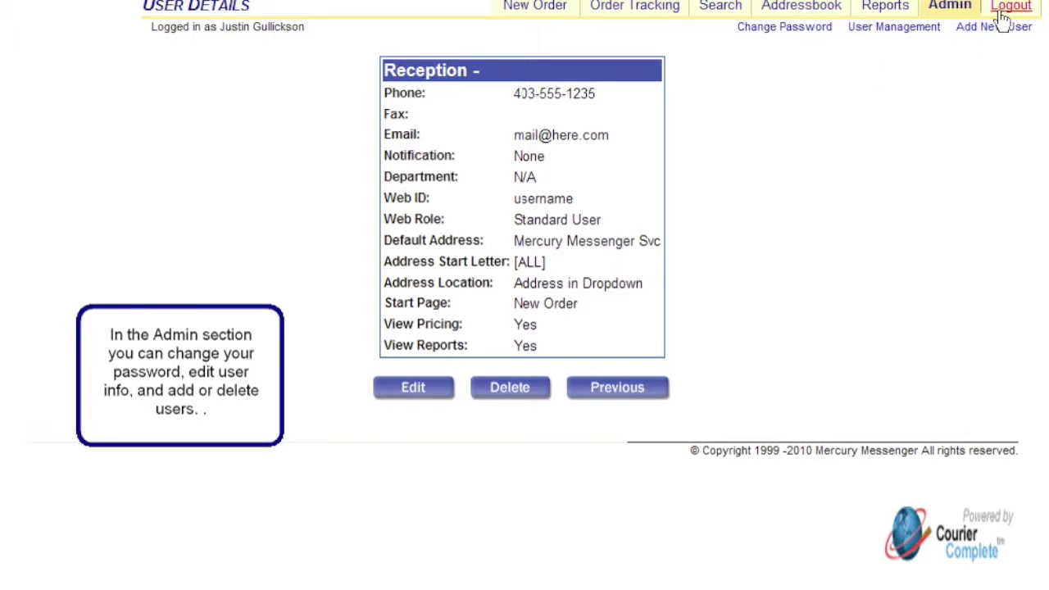
Open the Reception user from the user list, delete it, and confirm the deletion.
left_click(890, 28)
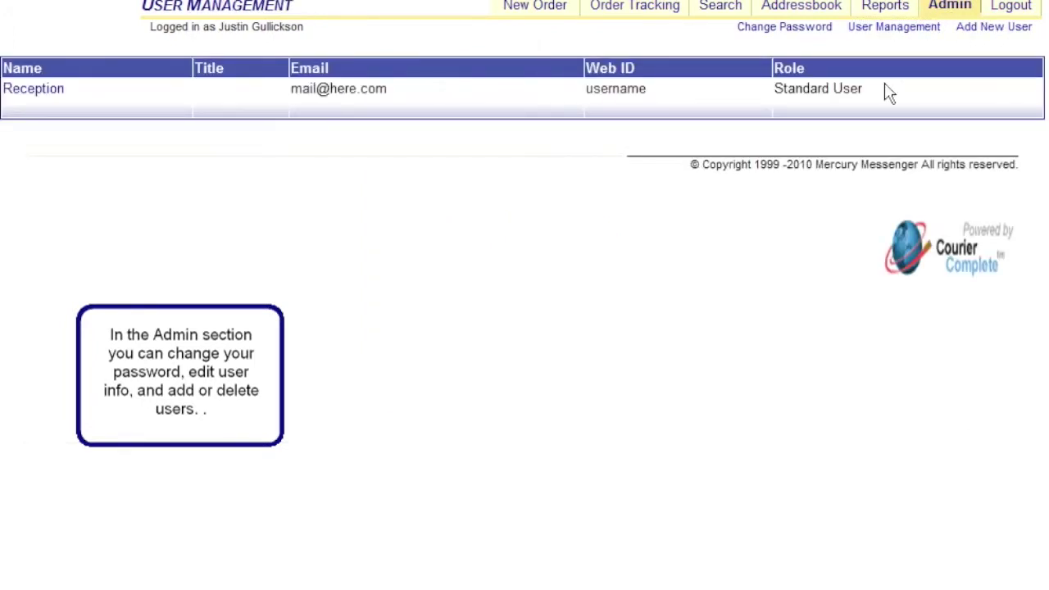
left_click(31, 93)
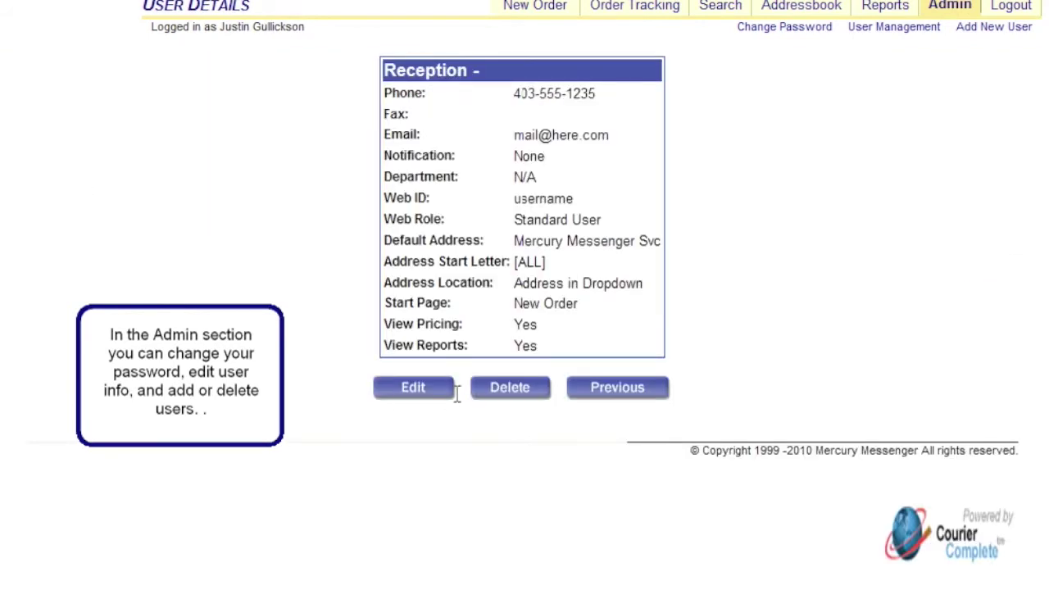
left_click(500, 399)
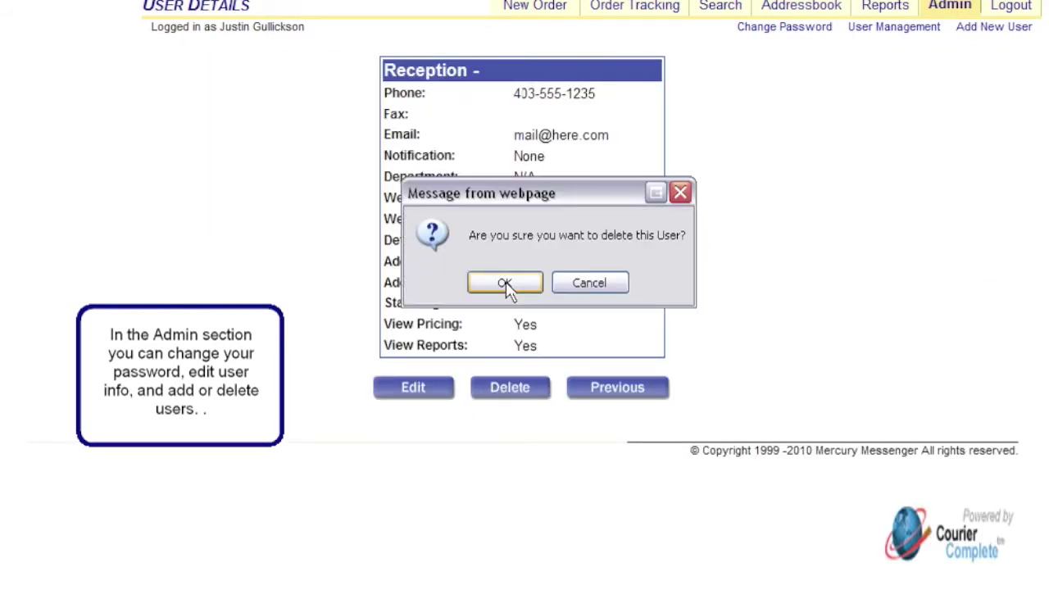
left_click(505, 284)
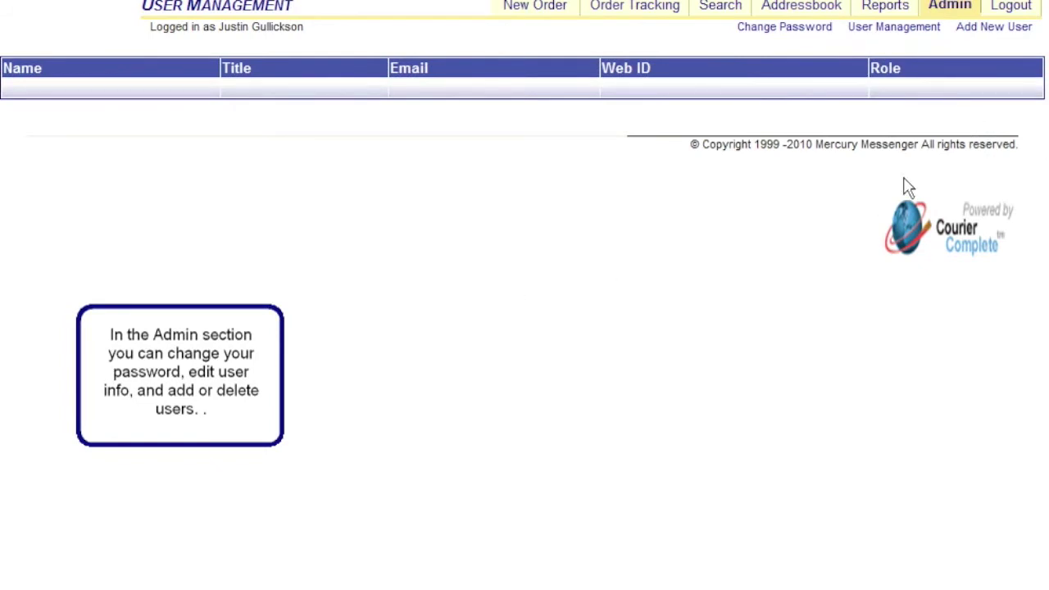